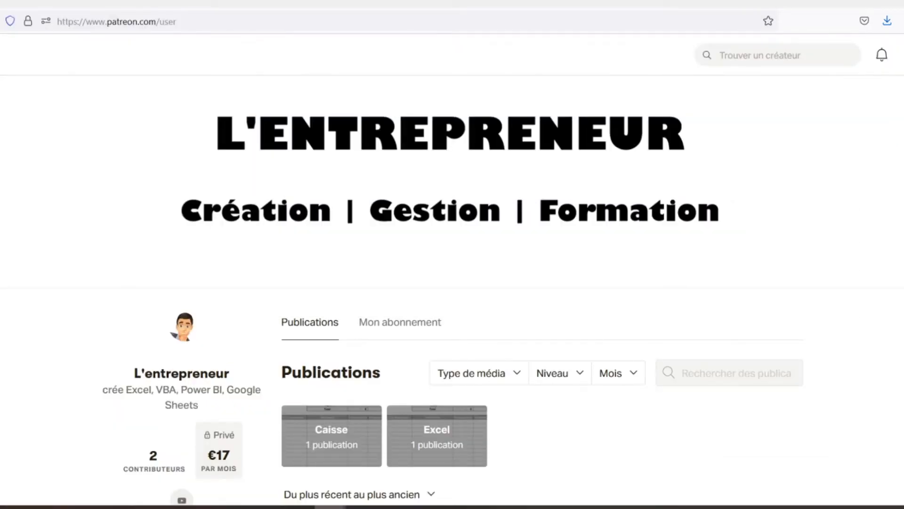
- Examine the creator's Patreon publications, including the Feuilles de caisse post and its caisse.xlsx attachment
scroll(452, 283, "down", 3)
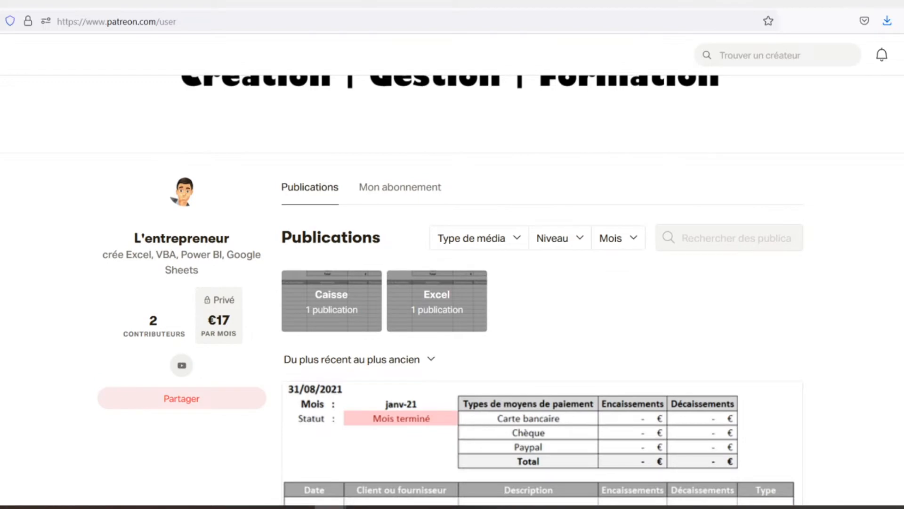
scroll(452, 282, "down", 3)
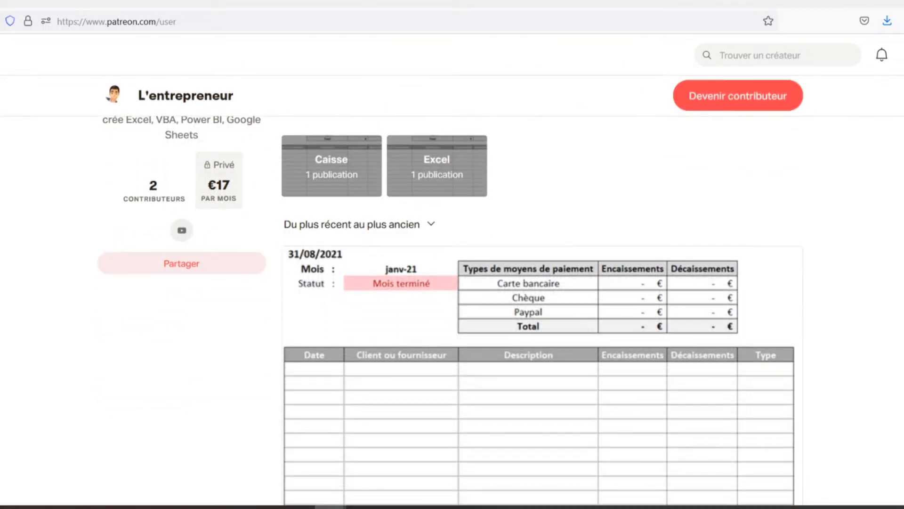
scroll(452, 282, "down", 2)
scroll(452, 283, "down", 2)
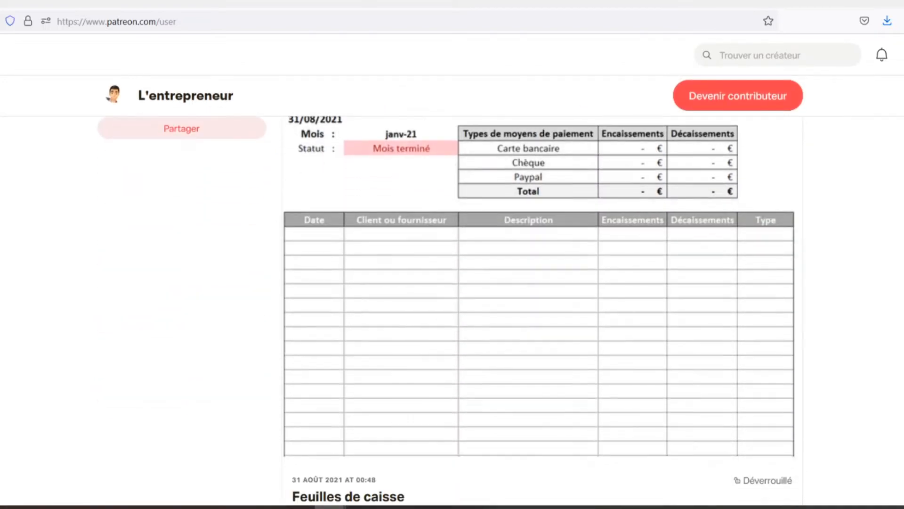
scroll(452, 283, "down", 2)
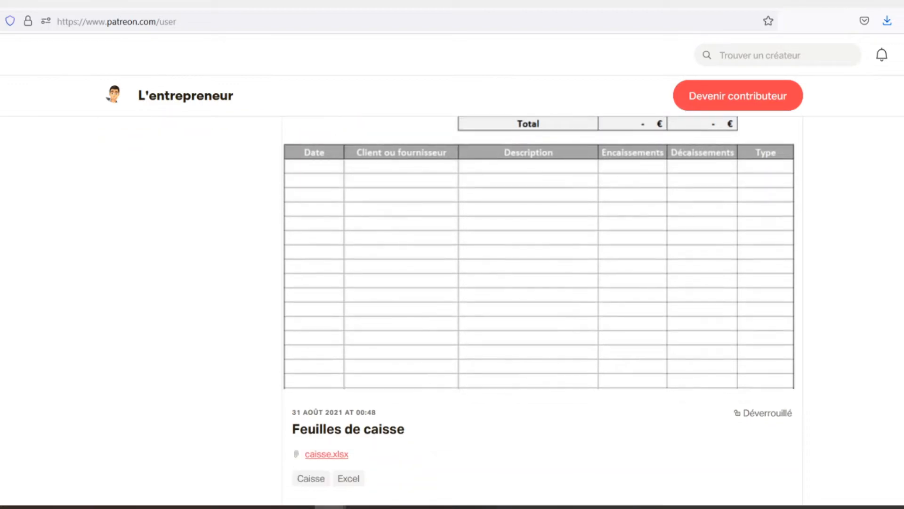
scroll(453, 283, "down", 2)
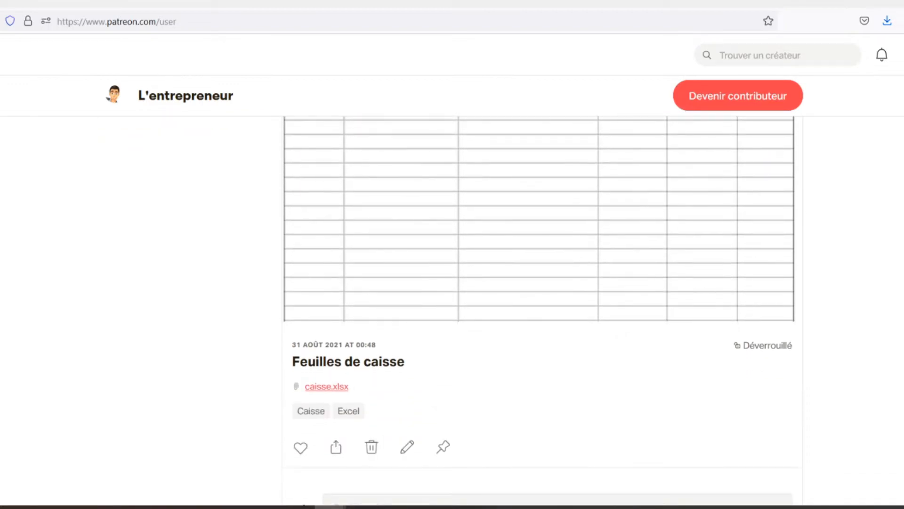
scroll(452, 283, "down", 2)
scroll(452, 283, "down", 2)
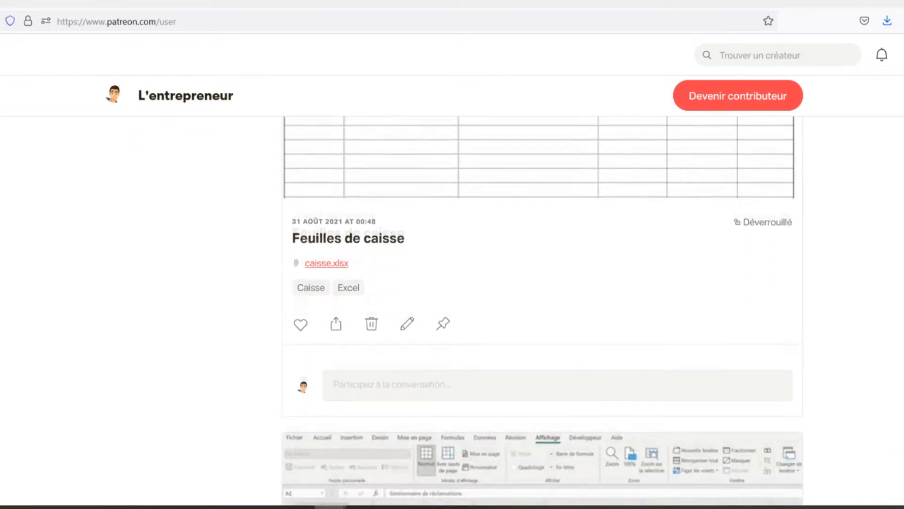
scroll(453, 283, "down", 2)
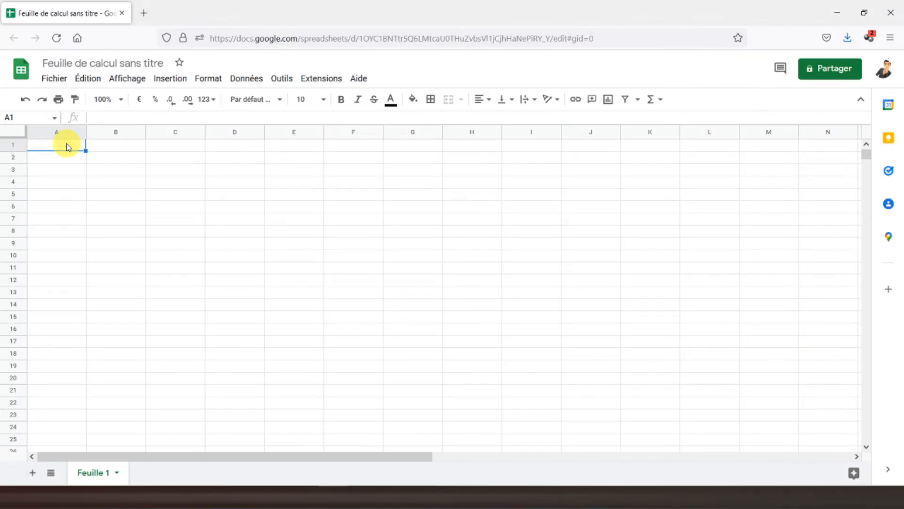
- Set the sheet zoom to 150% and resize column A to 20 pixels wide
left_click(122, 101)
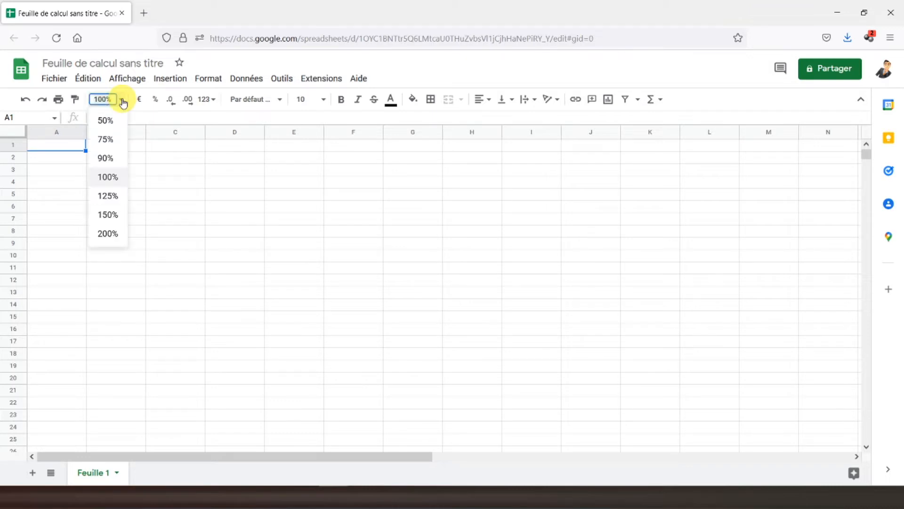
left_click(108, 216)
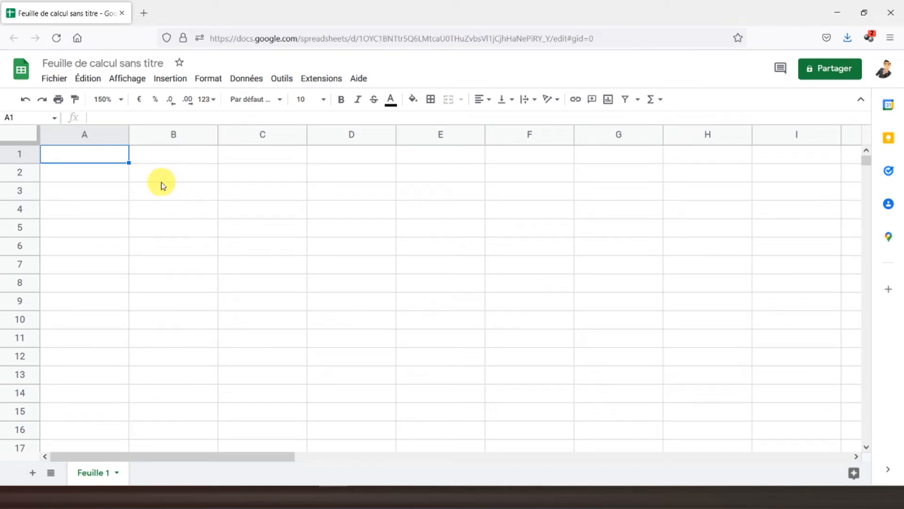
left_click(87, 136)
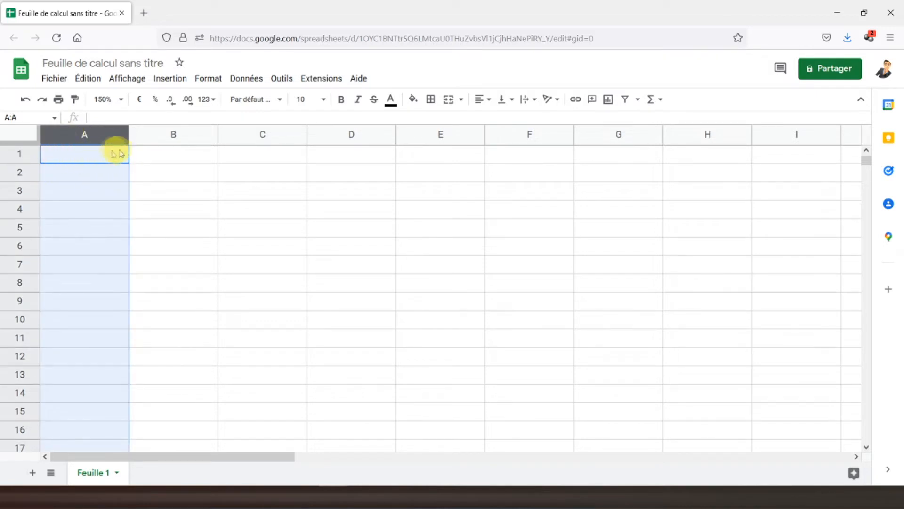
right_click(128, 139)
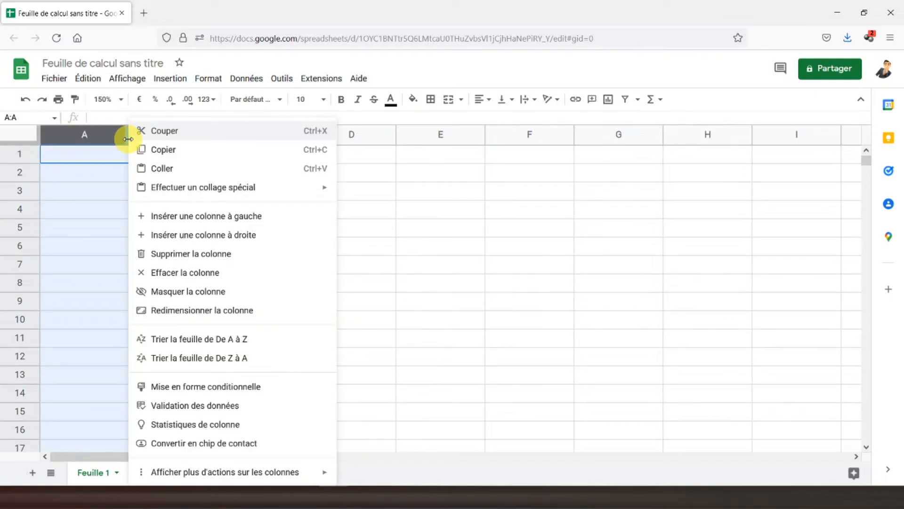
left_click(204, 310)
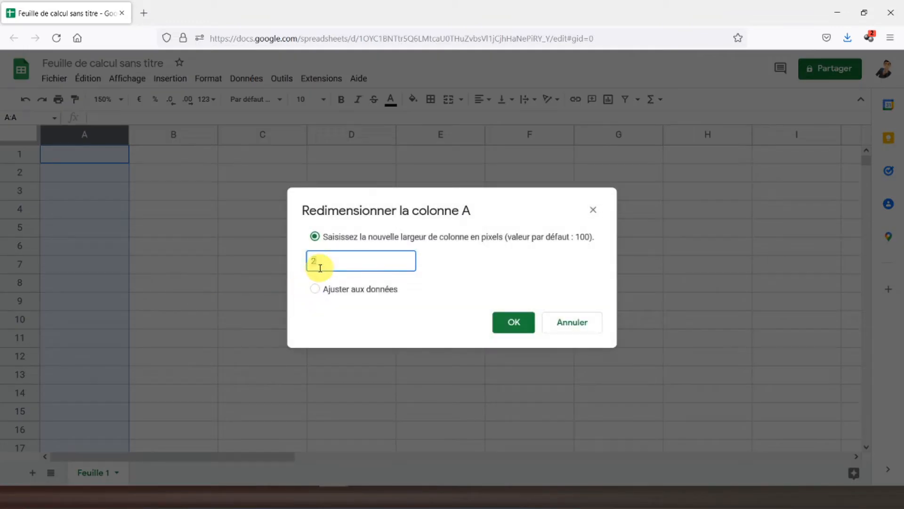
key("Return")
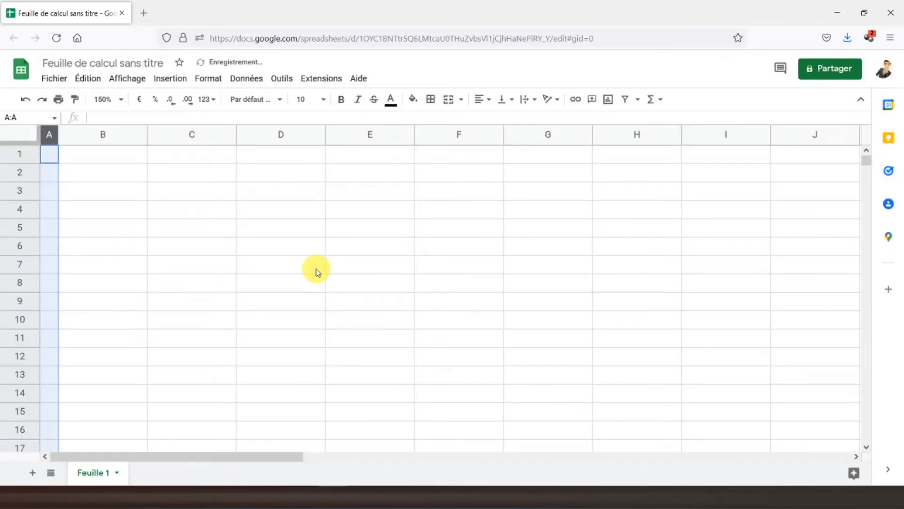
- Resize column E to a width of 20 pixels
left_click(375, 136)
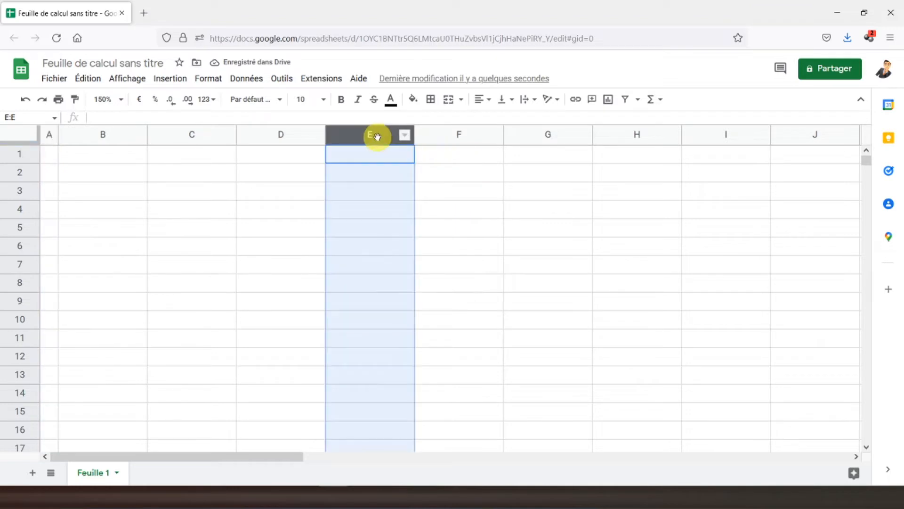
right_click(413, 143)
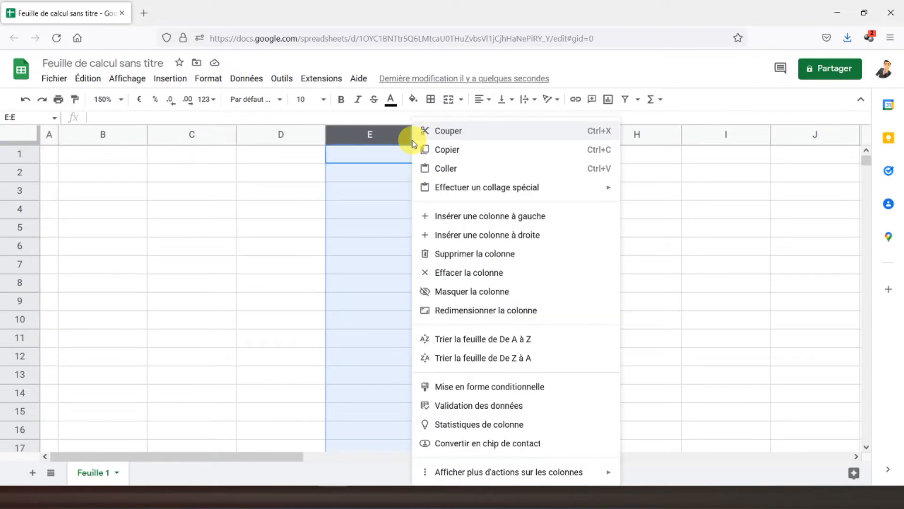
left_click(455, 311)
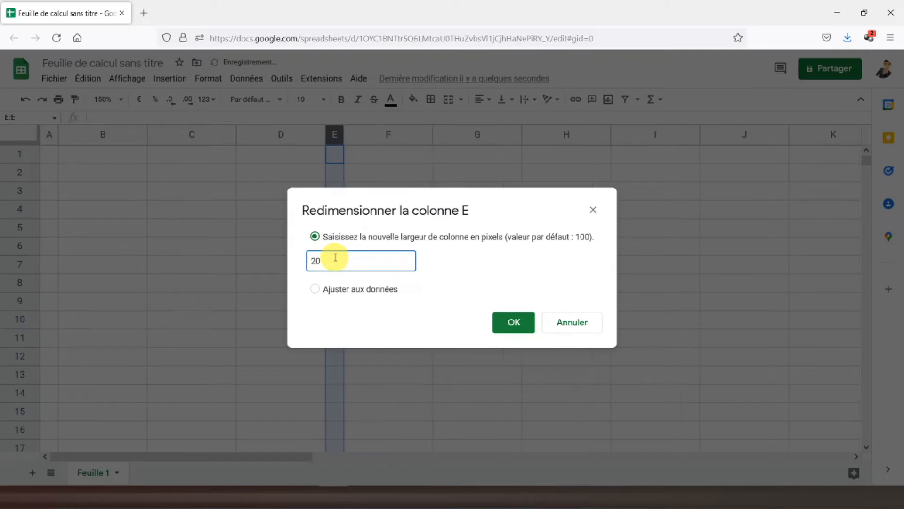
key("Return")
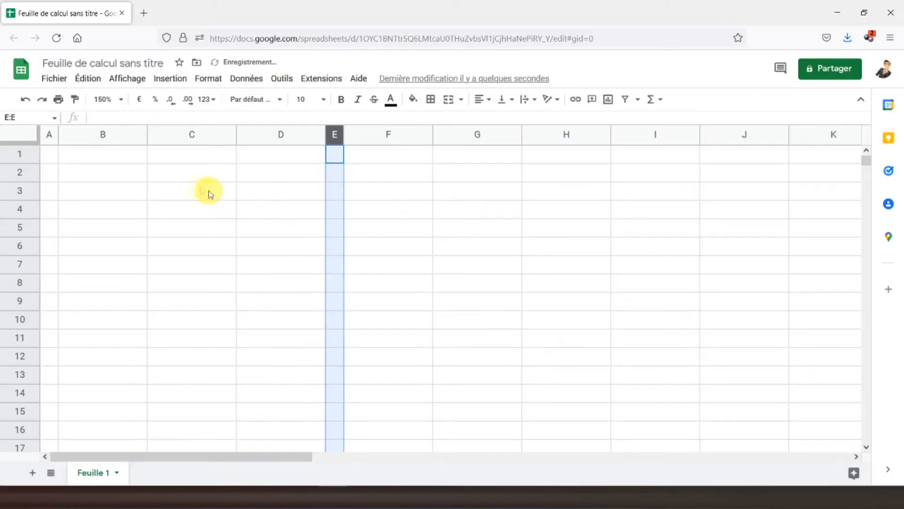
- Merge cells B1:D2 and enter the title "Check list achats" in the merged cell
left_click_drag(104, 154, 266, 182)
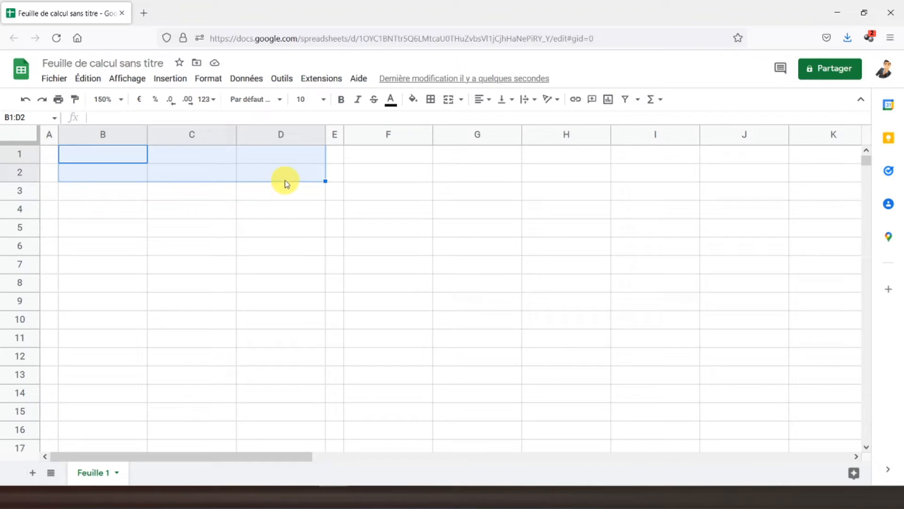
left_click(447, 100)
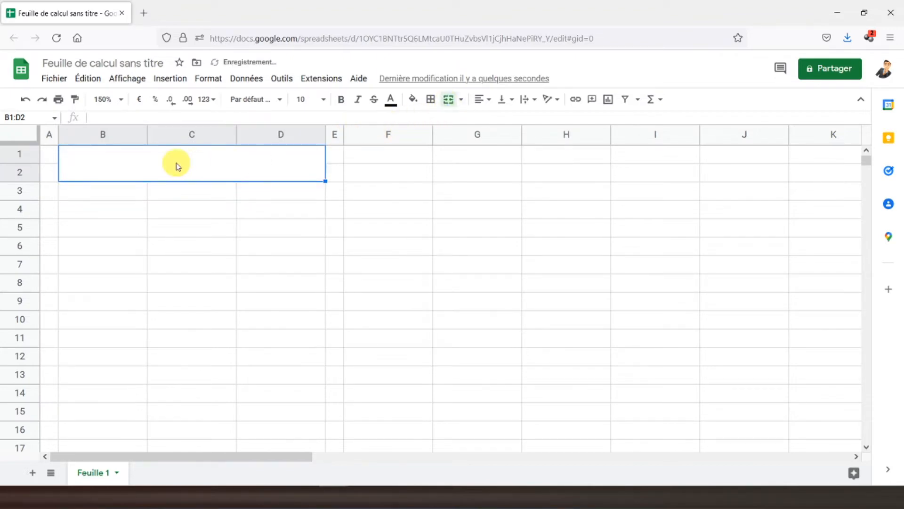
type("Check list achats")
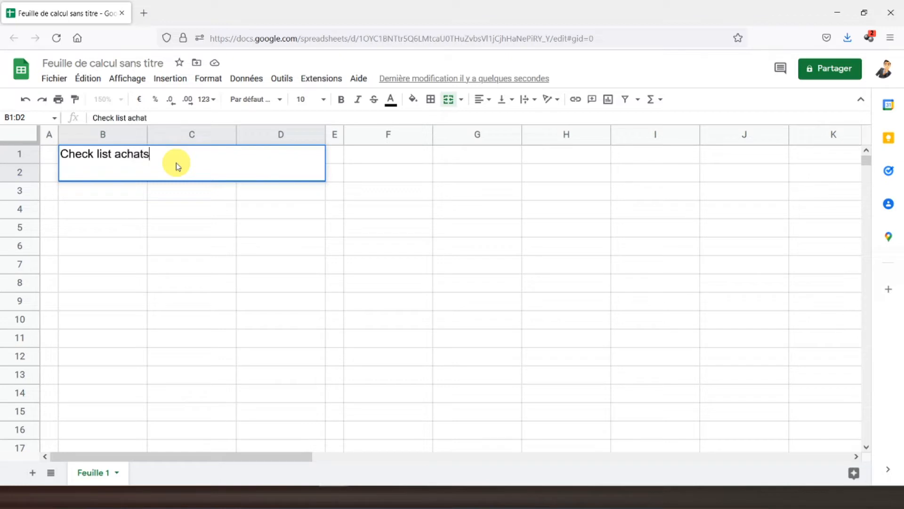
key("Return")
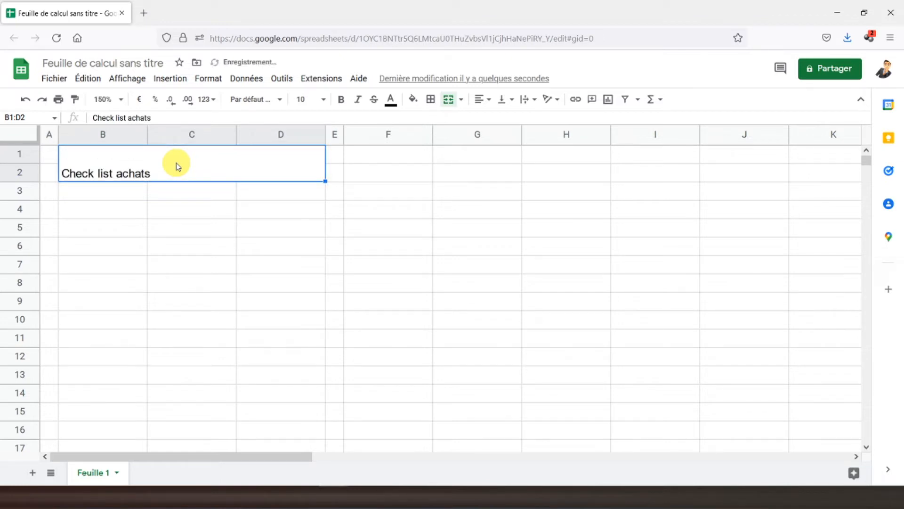
- Center the title in B1:D2 both horizontally and vertically
left_click(483, 99)
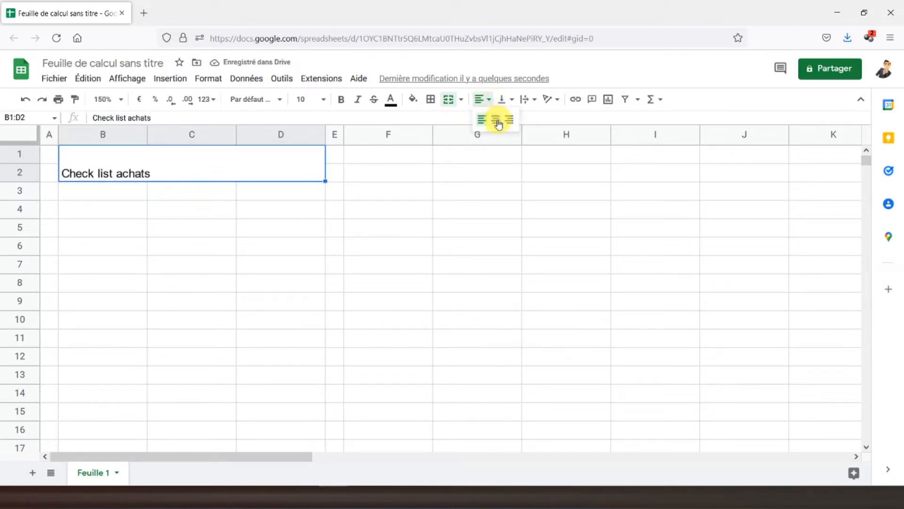
left_click(497, 121)
left_click(503, 99)
left_click(518, 119)
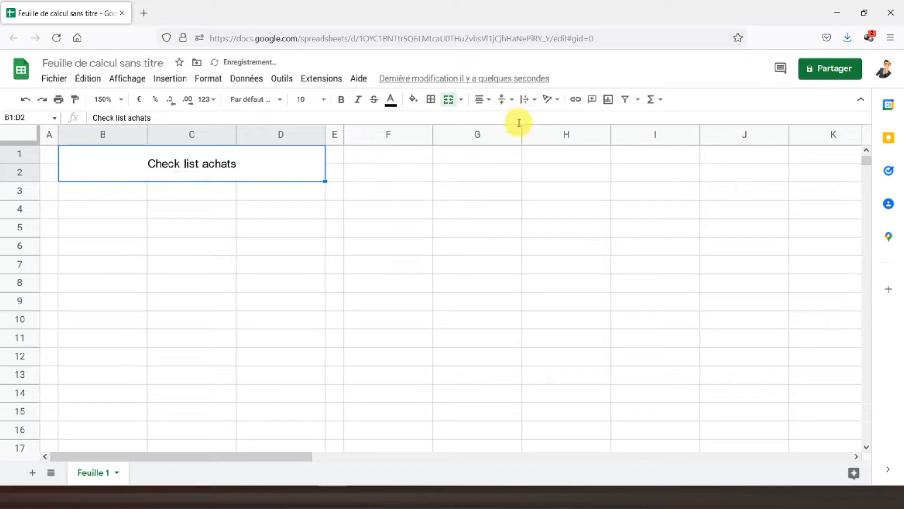
- Make the title in B1:D2 bold and set its font size to 18
left_click(341, 99)
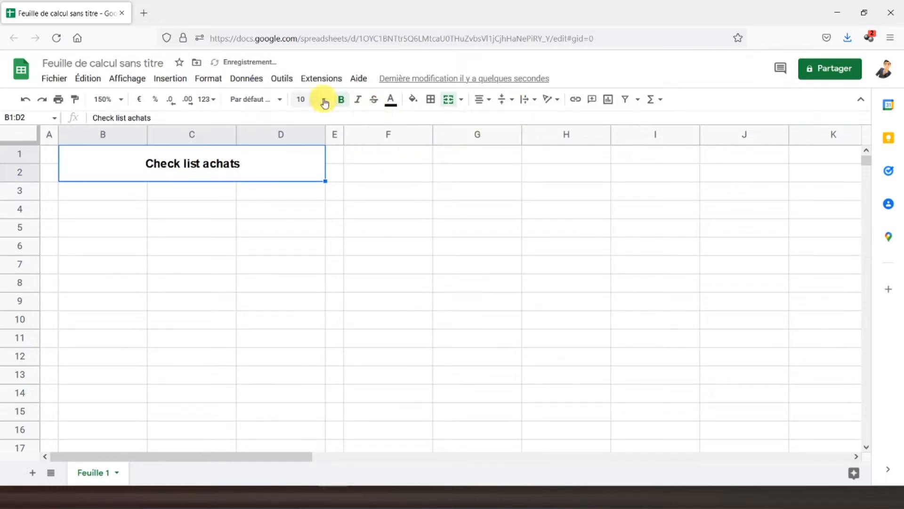
left_click(324, 102)
left_click(303, 254)
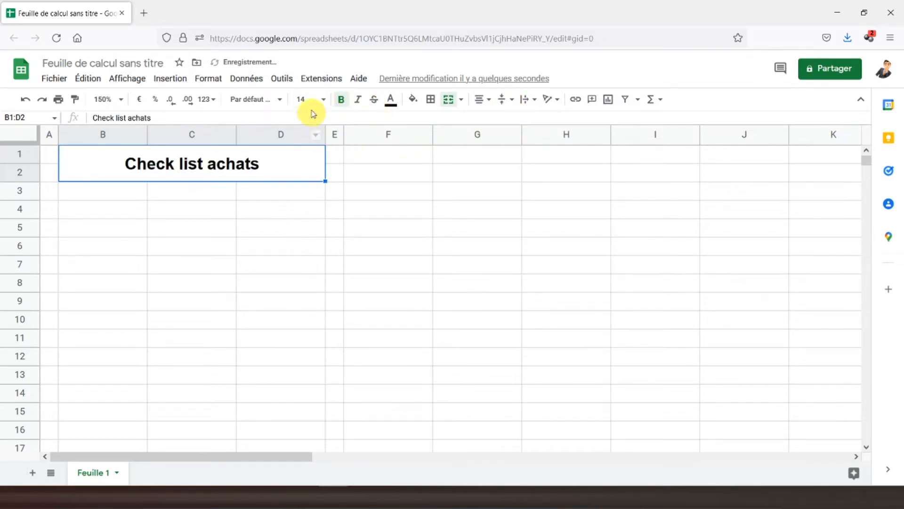
left_click(323, 99)
left_click(302, 289)
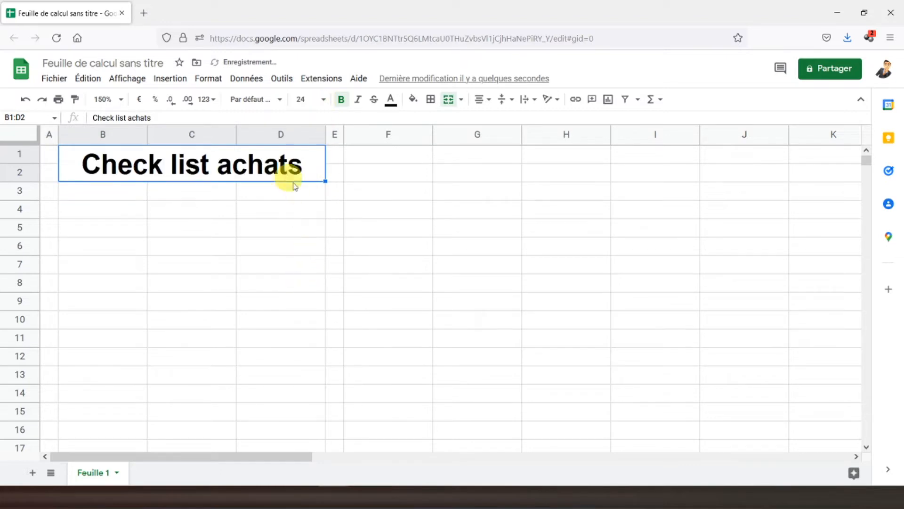
left_click(324, 100)
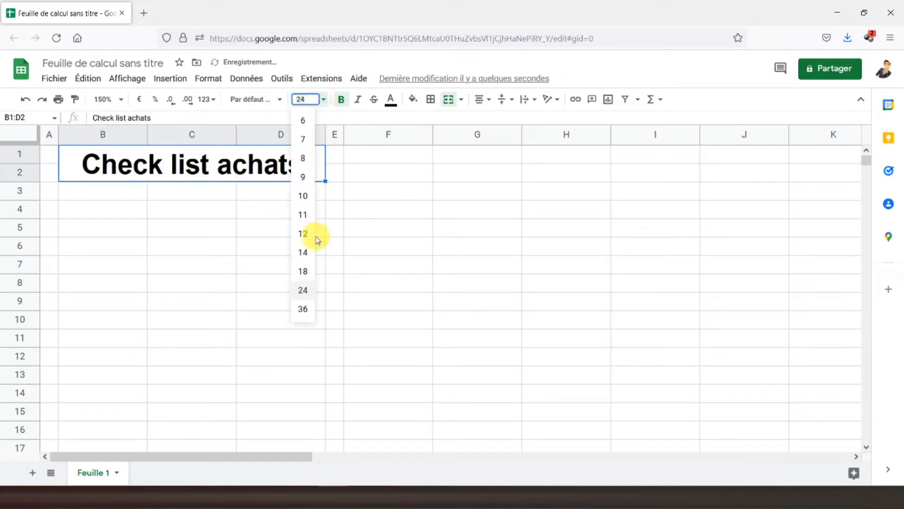
left_click(305, 273)
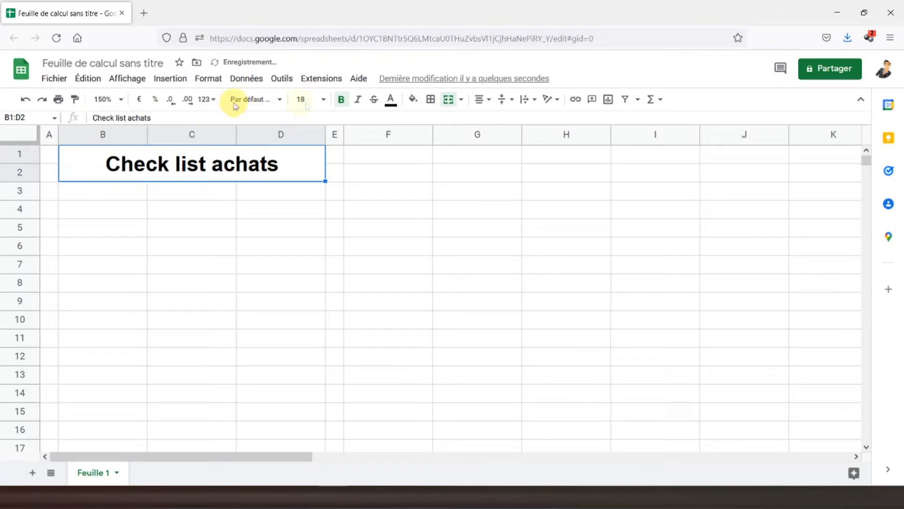
- Fill the title cell B1:D2 with orange-yellow and give it a thick black outer border
left_click(413, 100)
left_click(473, 137)
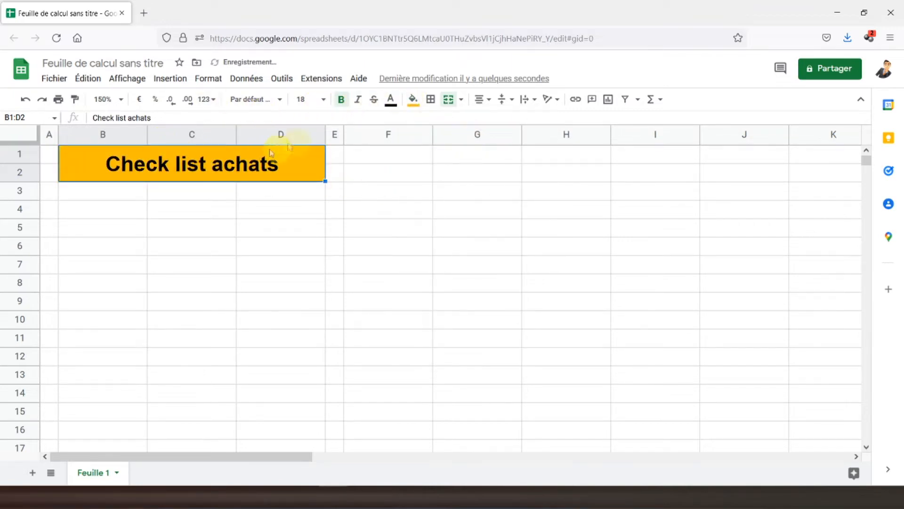
left_click(430, 100)
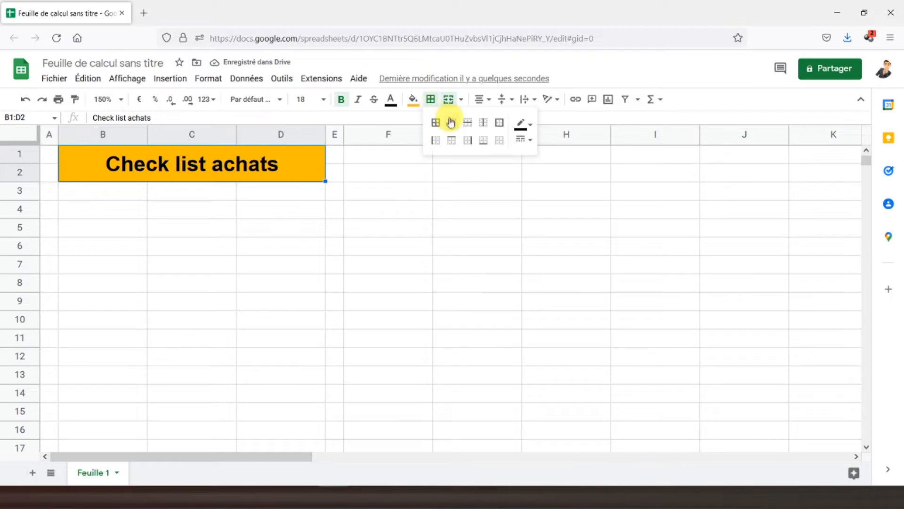
left_click(500, 123)
left_click(526, 140)
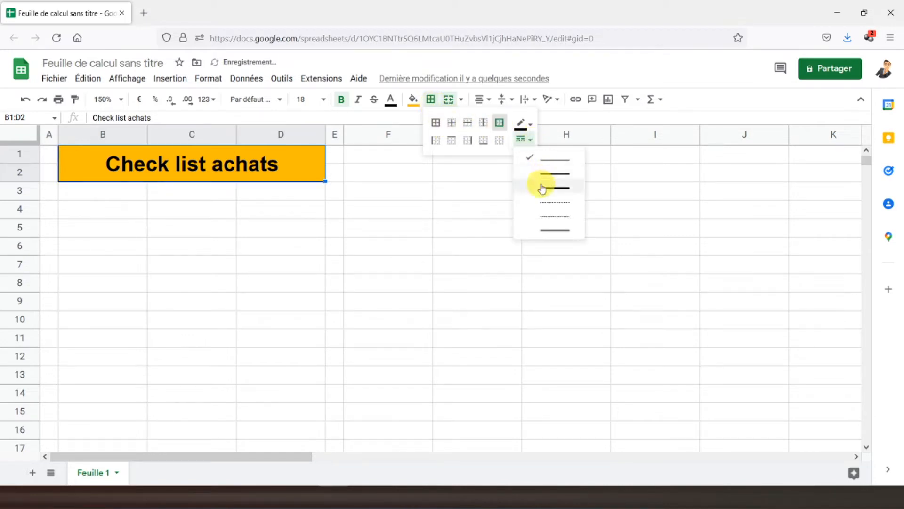
left_click(541, 184)
left_click(193, 209)
left_click(216, 168)
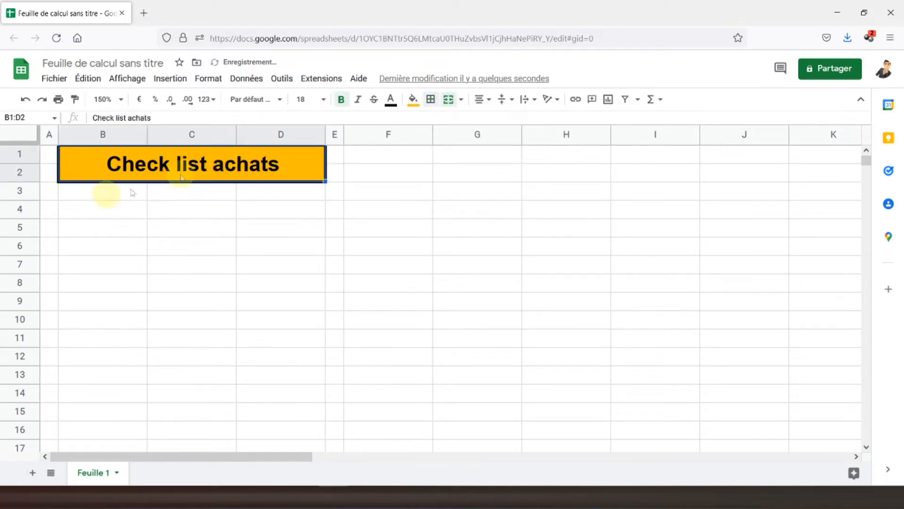
- Apply a thick black outer border around the range B3:D19 below the title
left_click(86, 197)
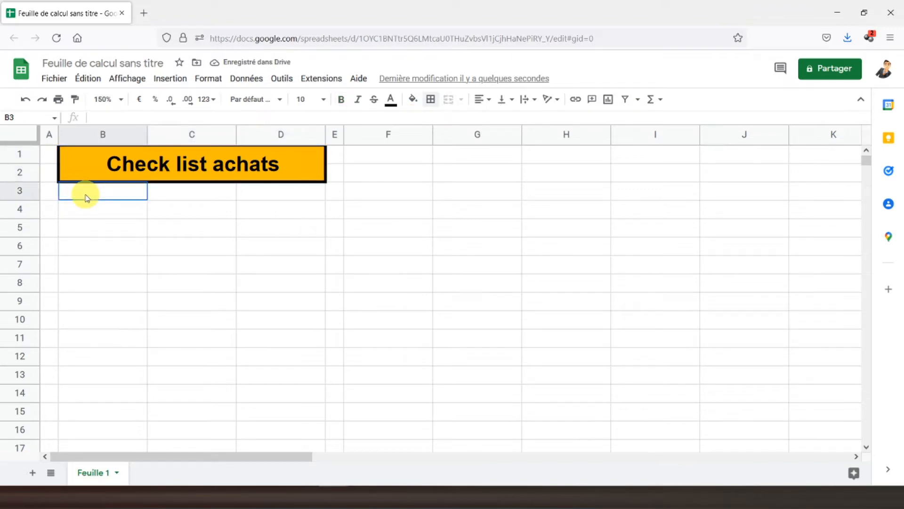
left_click_drag(86, 197, 287, 441)
scroll(194, 300, "up", 1)
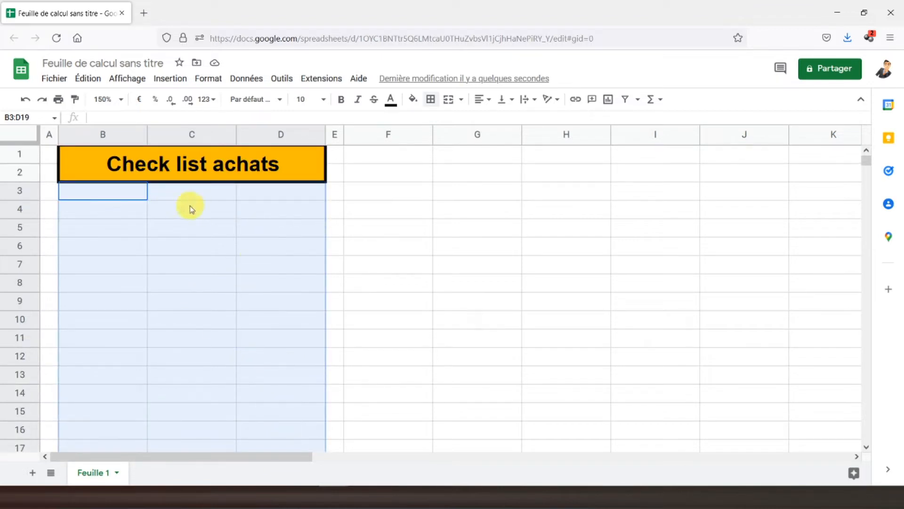
left_click(430, 99)
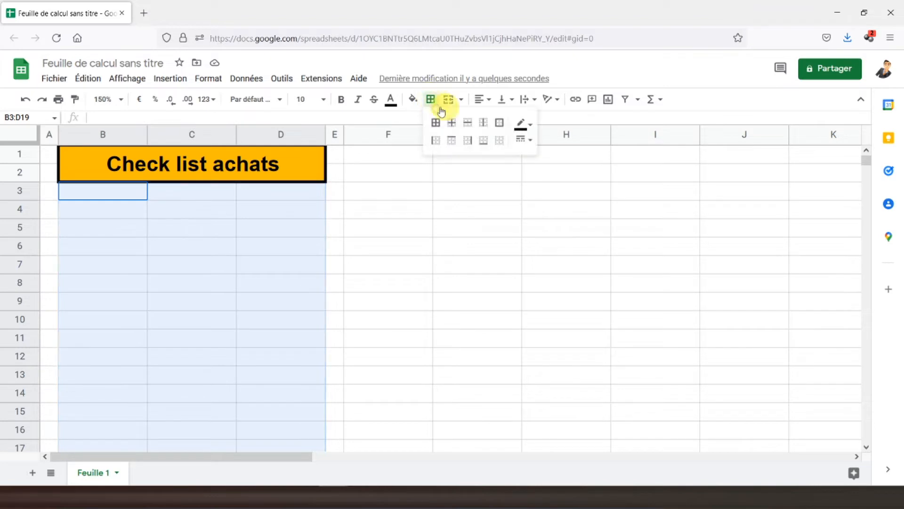
left_click(499, 123)
left_click(108, 196)
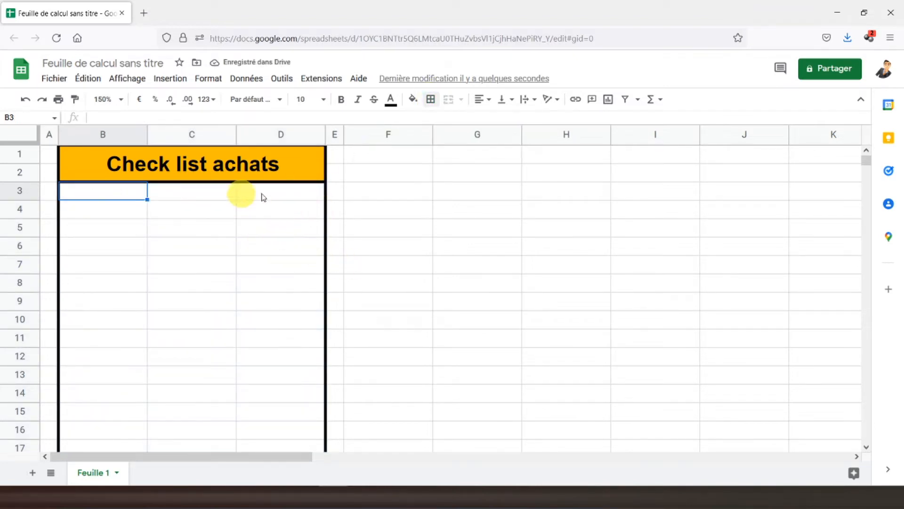
- Widen columns B to D together to one equal width entered in pixels
left_click_drag(146, 132, 167, 133)
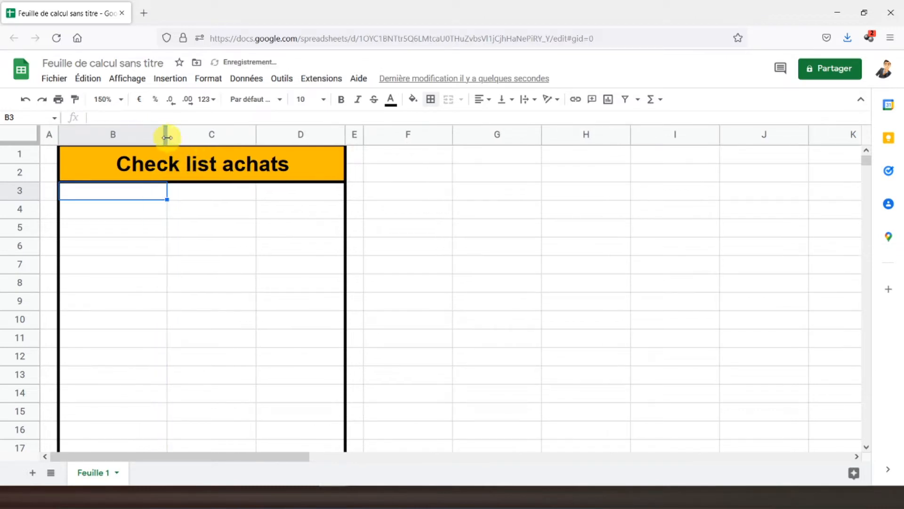
right_click(169, 146)
left_click(114, 134)
mouse_move(114, 134)
left_mouse_down()
mouse_move(297, 135)
mouse_move(115, 135)
mouse_move(110, 150)
left_mouse_up()
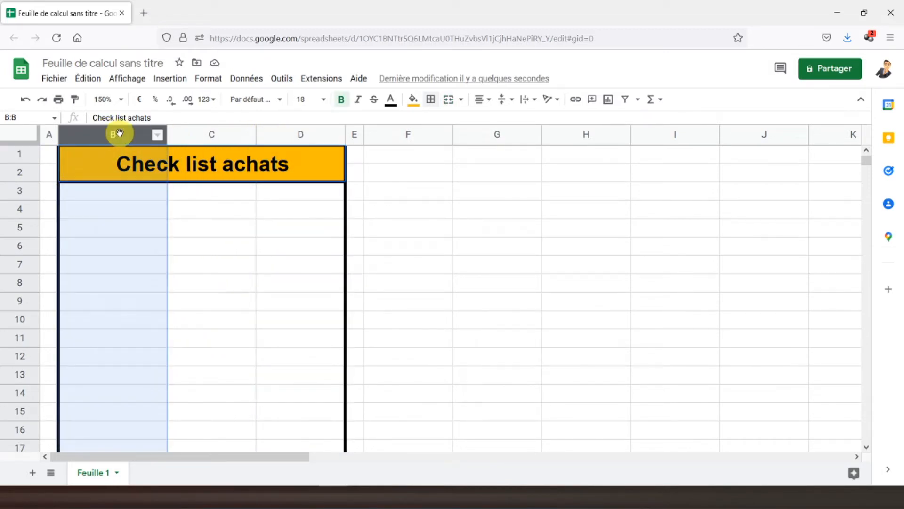
left_click(283, 133)
left_click(111, 135, "shift")
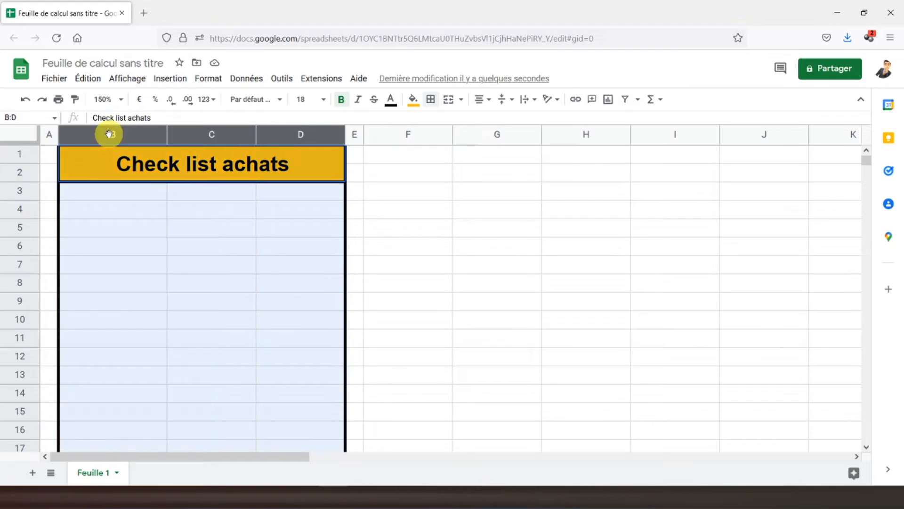
right_click(165, 135)
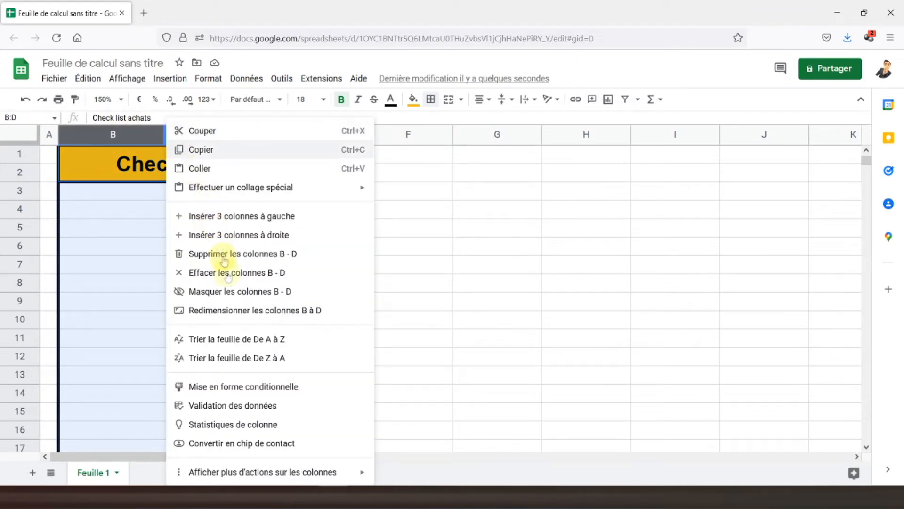
left_click(246, 311)
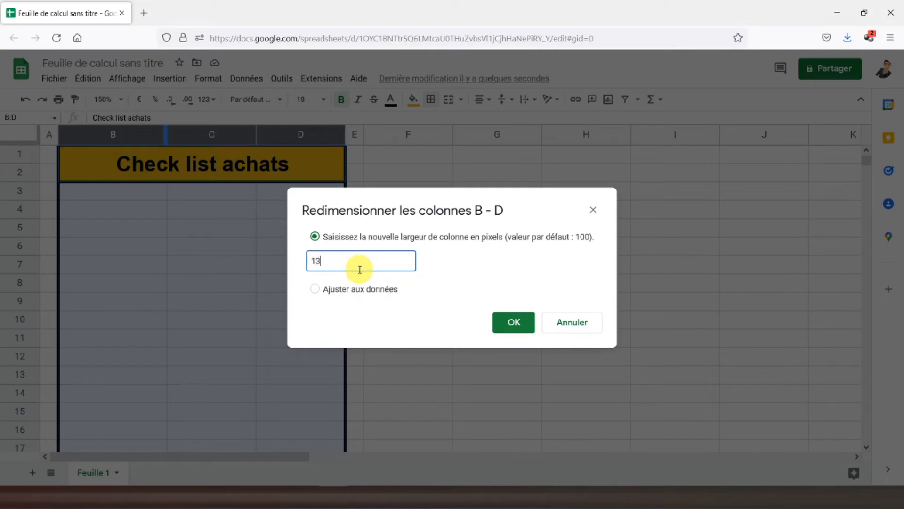
key("Return")
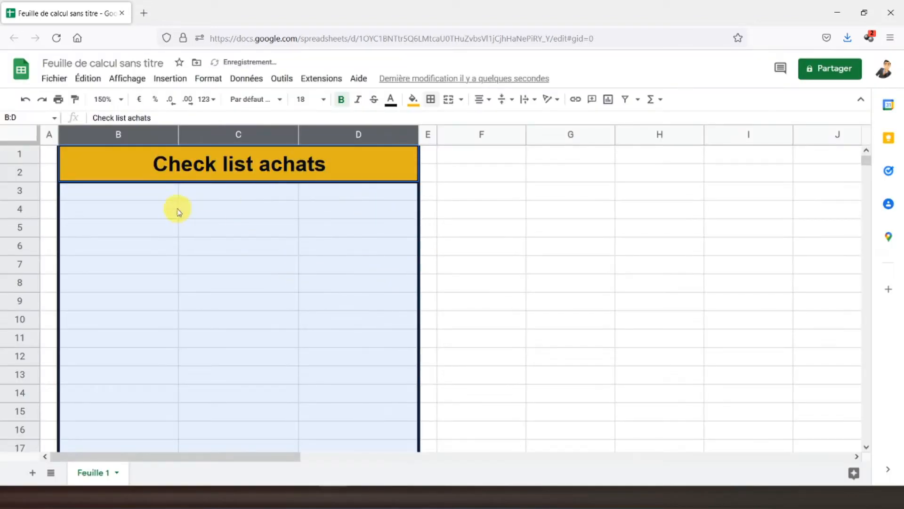
- Enter the labels "Montant réalisé", "Montant budgété :" and "Ecart :" in cells B4, B5 and B6
left_click(133, 217)
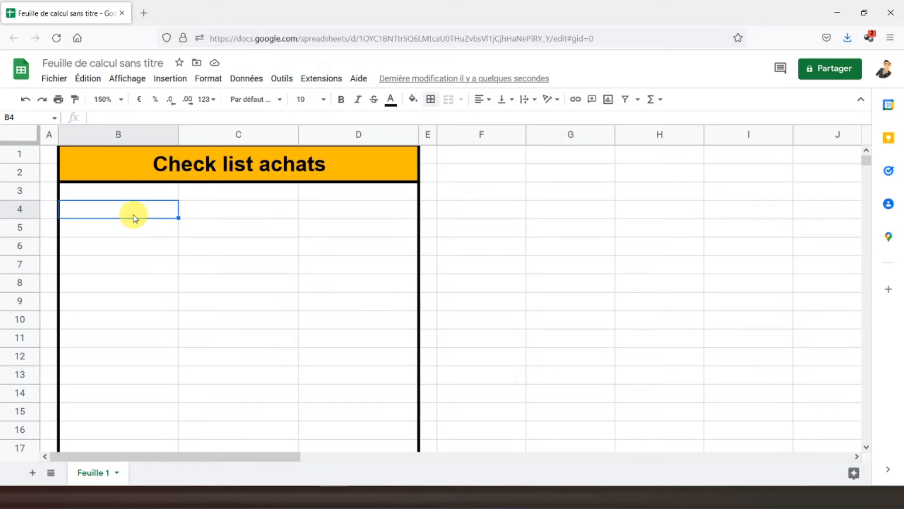
type("Montant réalisé")
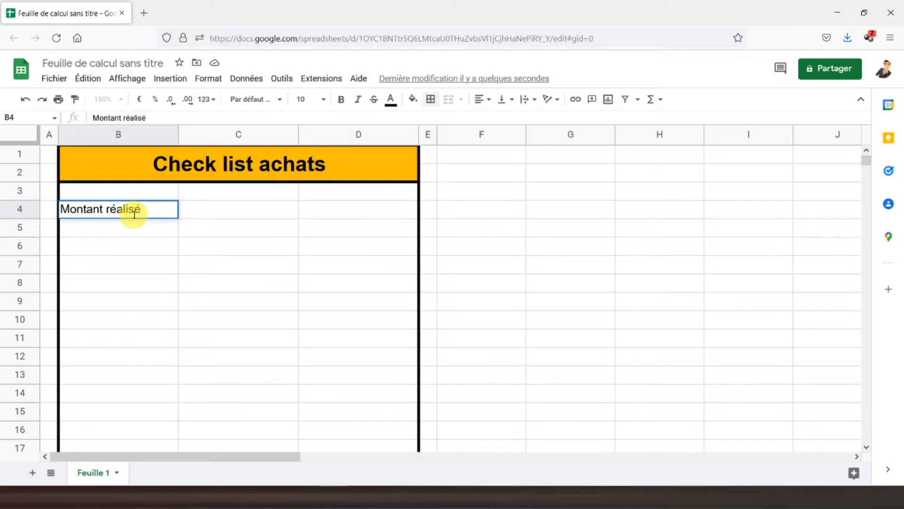
key("Return")
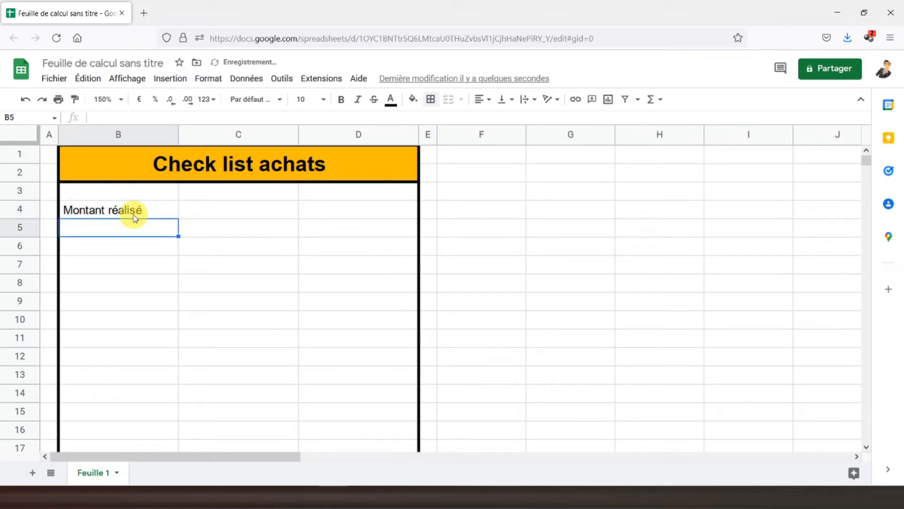
type("Monta")
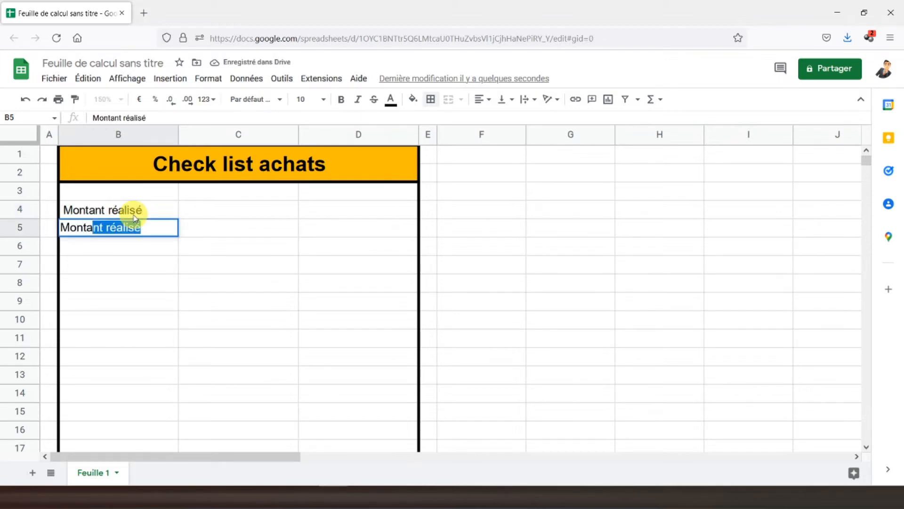
type("nt budgété :")
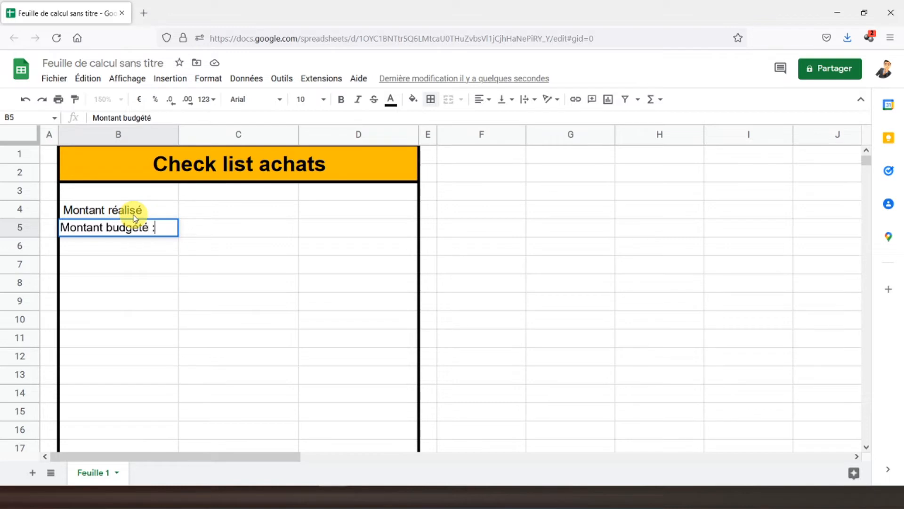
key("Return")
type("Ec")
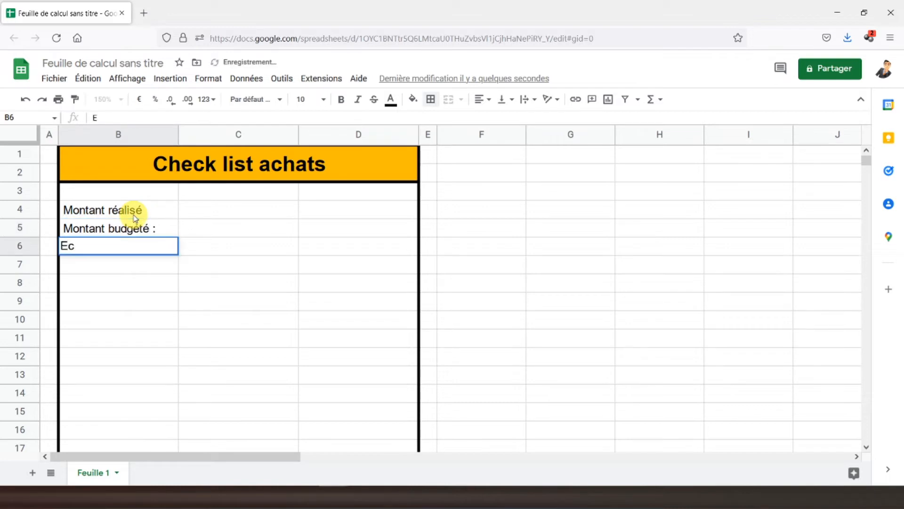
type("art :")
key("Return")
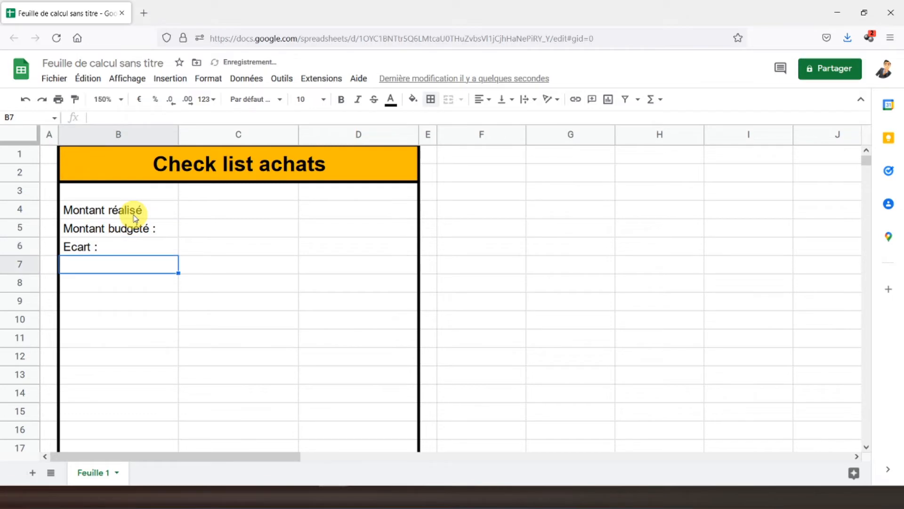
- Center the labels in B4:B6 horizontally and make them bold
left_click_drag(132, 214, 134, 252)
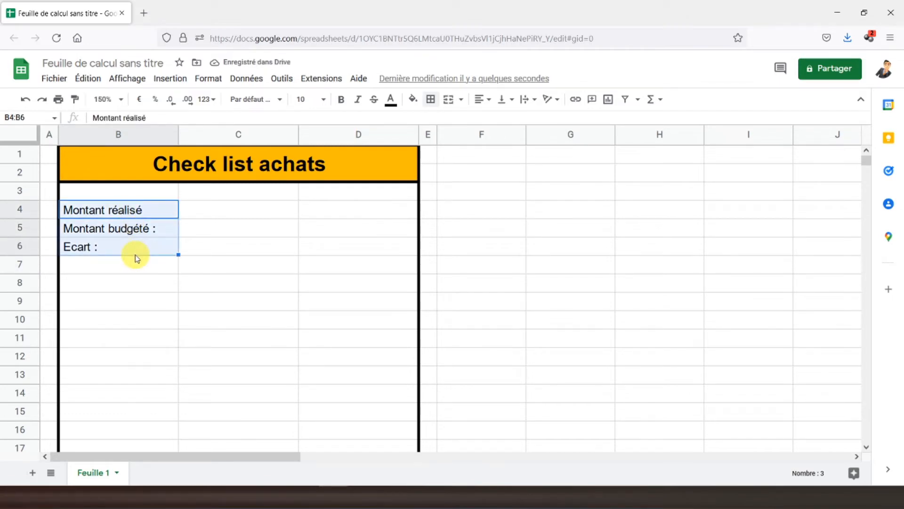
left_click(481, 99)
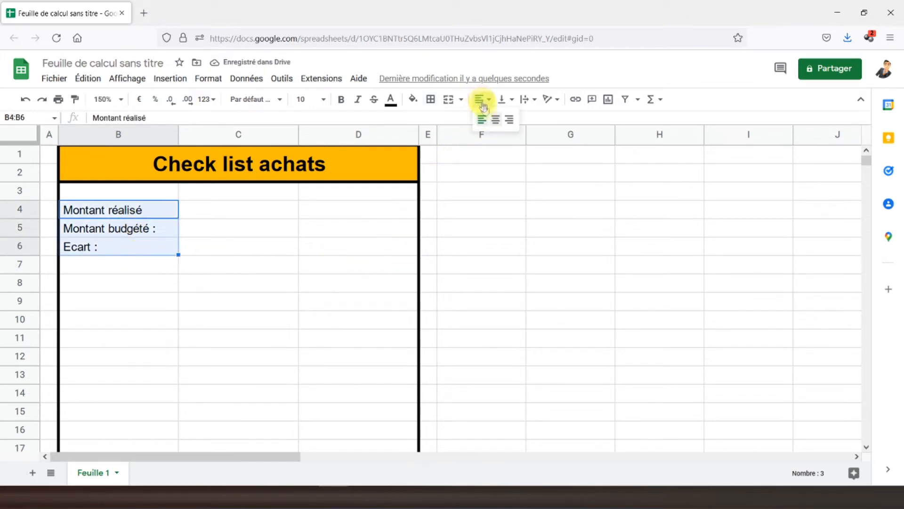
left_click(495, 118)
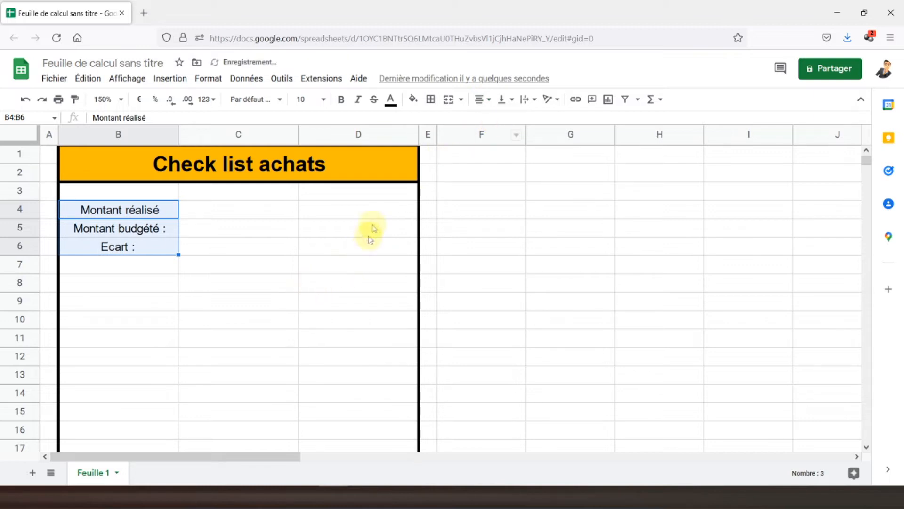
left_click(345, 105)
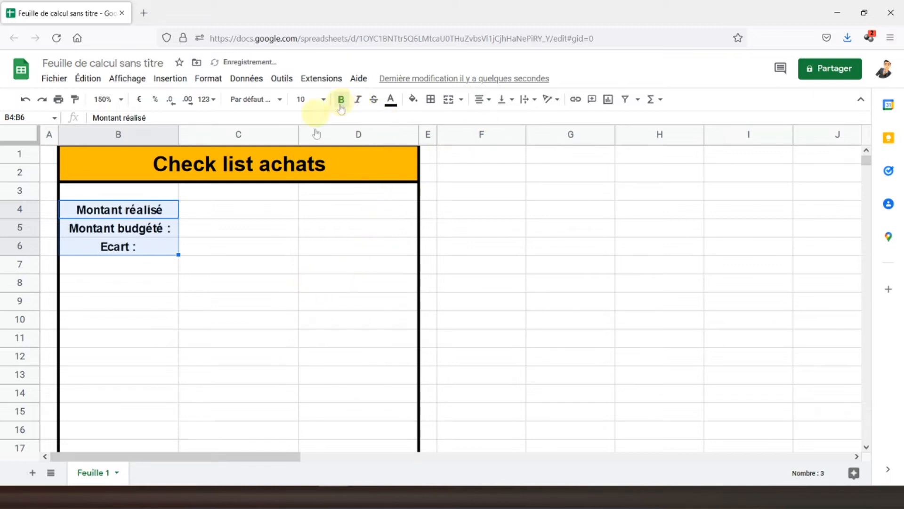
- Fill the budgeted amount cell C5 with light green
left_click(206, 228)
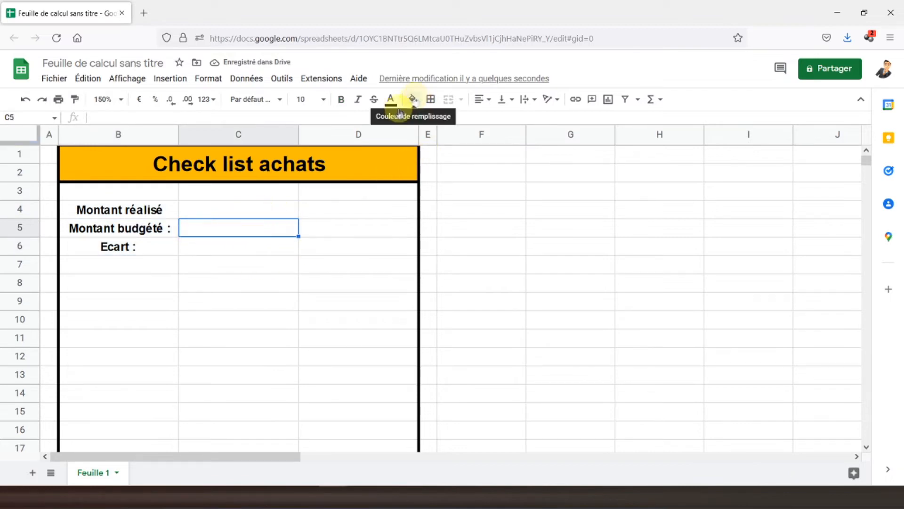
left_click(414, 99)
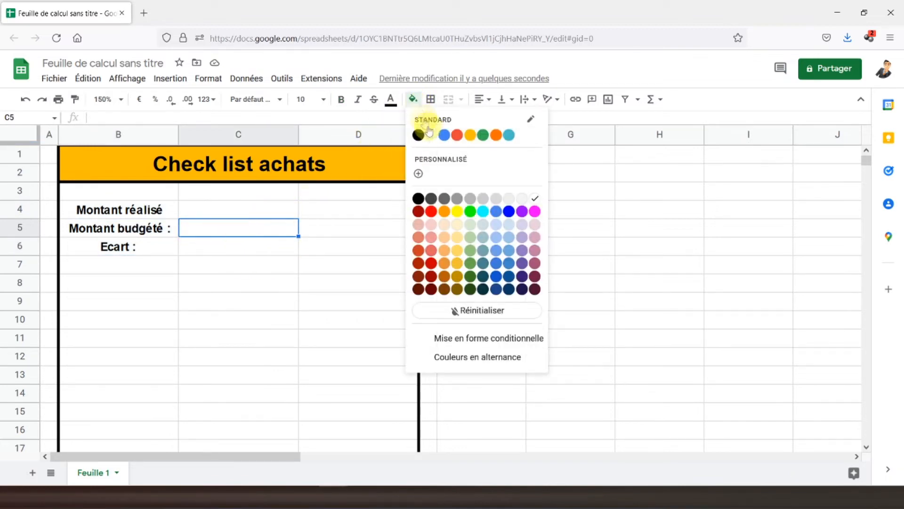
left_click(471, 231)
- Apply bold formatting to the amount cells C4, C5 and C6
left_click(203, 213)
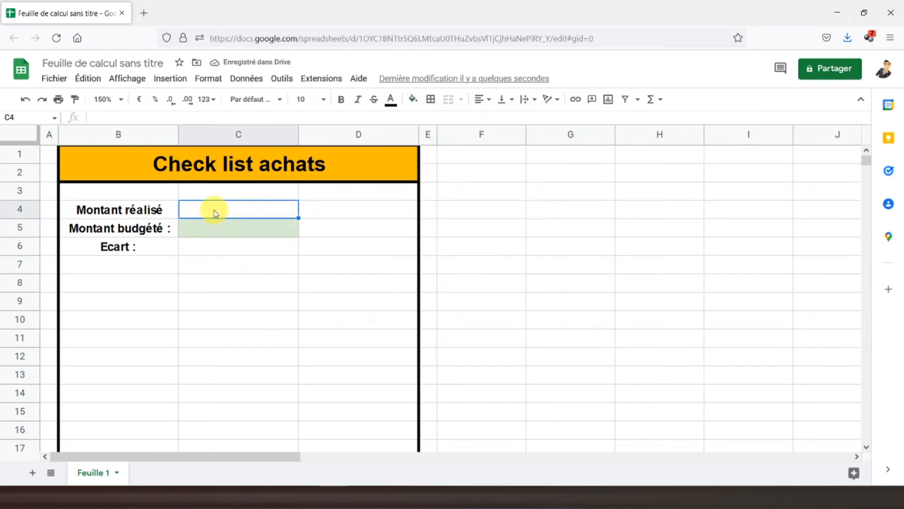
left_click(341, 99)
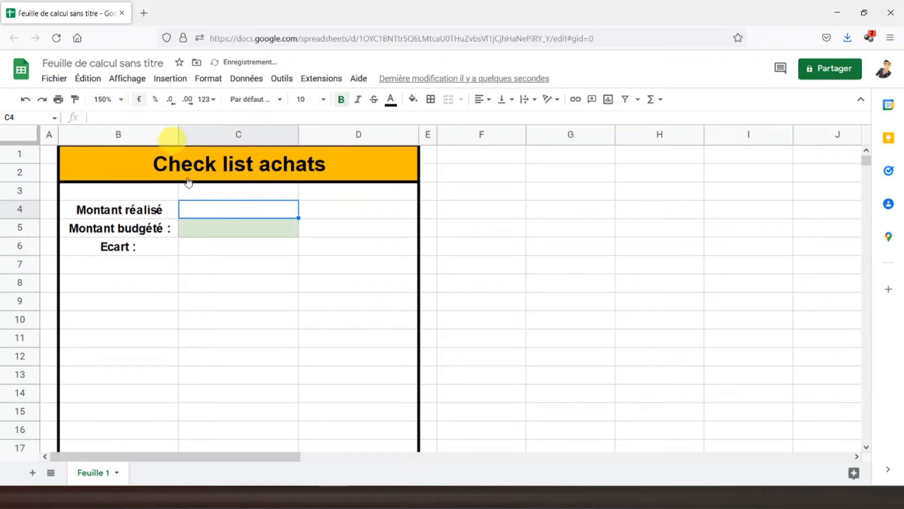
left_click(210, 228)
left_click(214, 246, "shift")
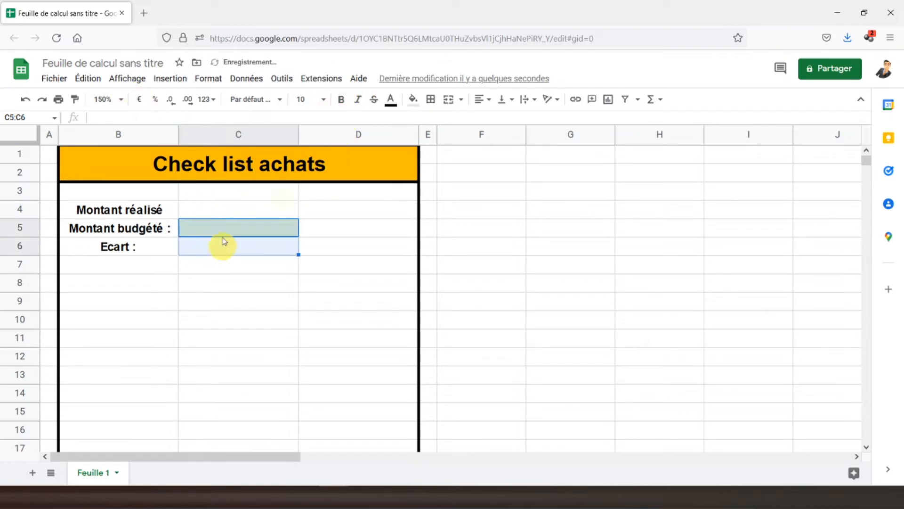
left_click(341, 99)
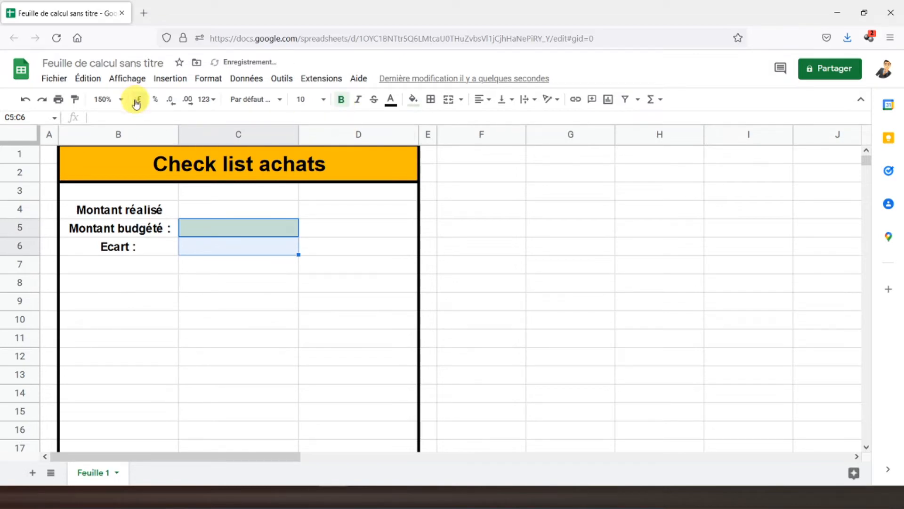
- Enter the item label "Outil n°1 :" in cell C8
left_click(196, 286)
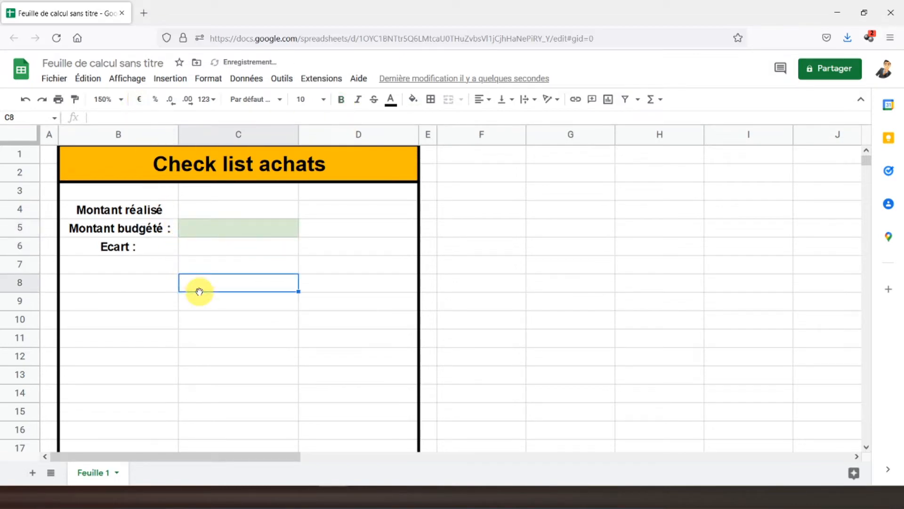
left_click(205, 262)
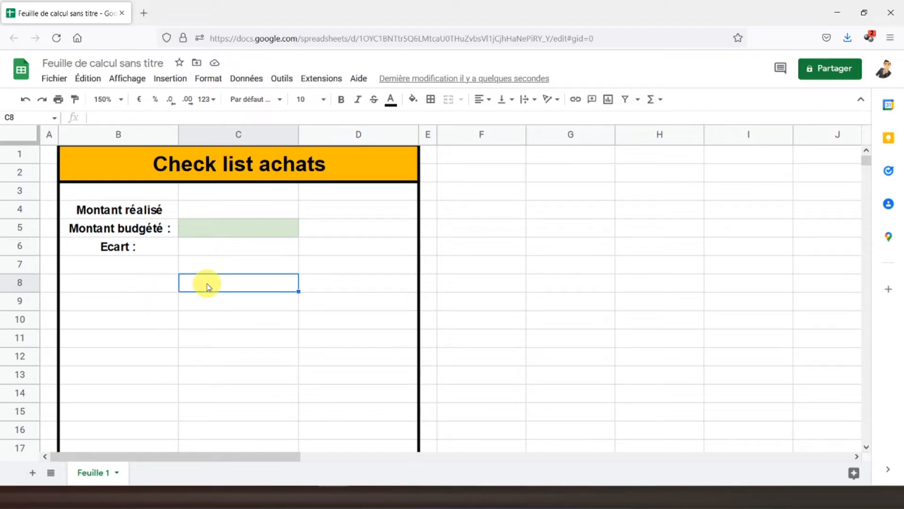
type("Outil")
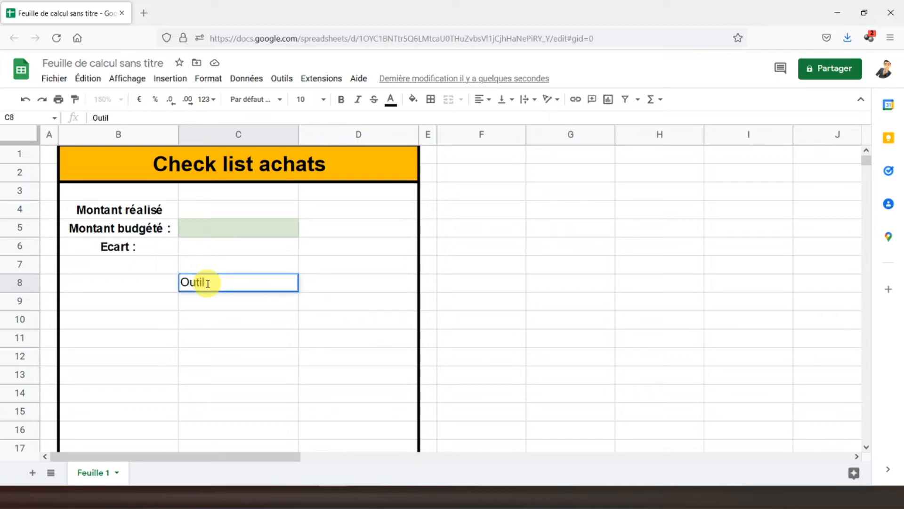
type(" n°1 :")
key("Return")
- Copy the label in C8 down the column through cell C17
left_click(209, 286)
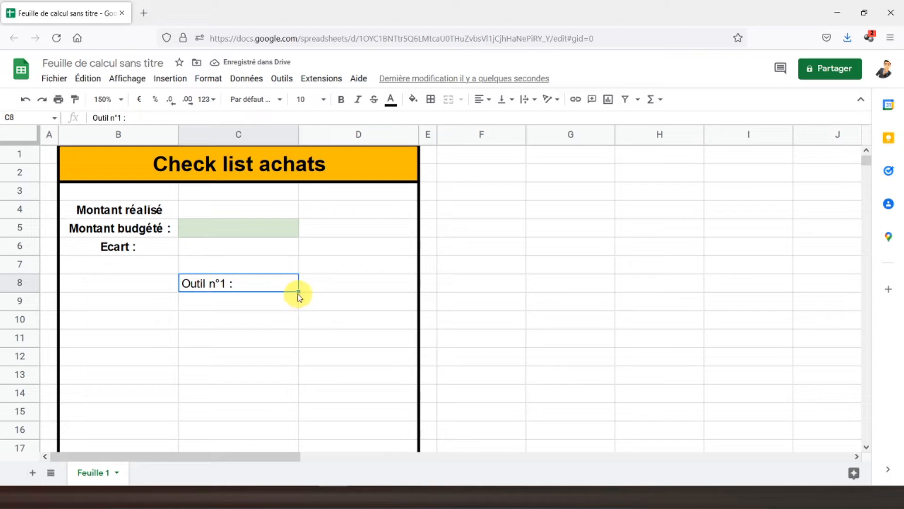
left_click_drag(296, 291, 279, 398)
scroll(278, 397, "down", 2)
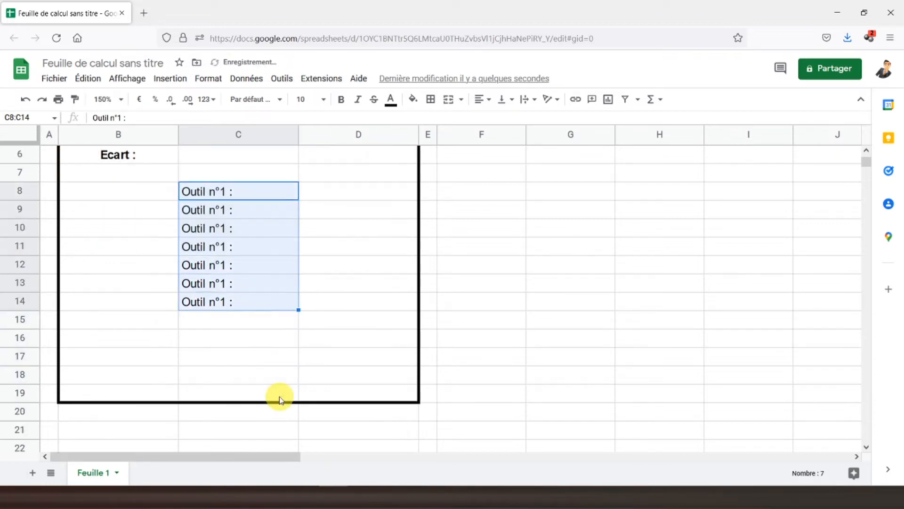
left_click_drag(299, 310, 302, 363)
- Renumber the labels in cells C9, C10 and C11 as "Outil n°2 :", "Outil n°3 :" and "Outil n°4 :"
left_click(238, 211)
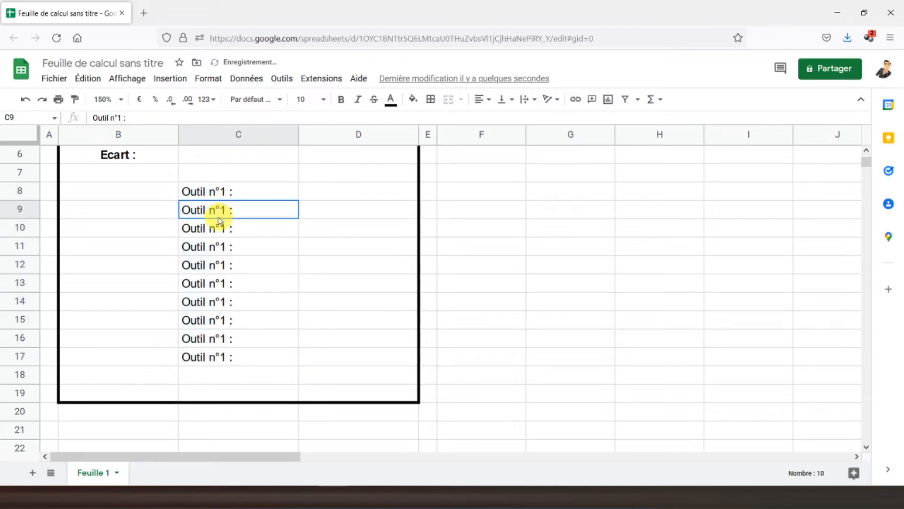
left_click(121, 119)
key("BackSpace")
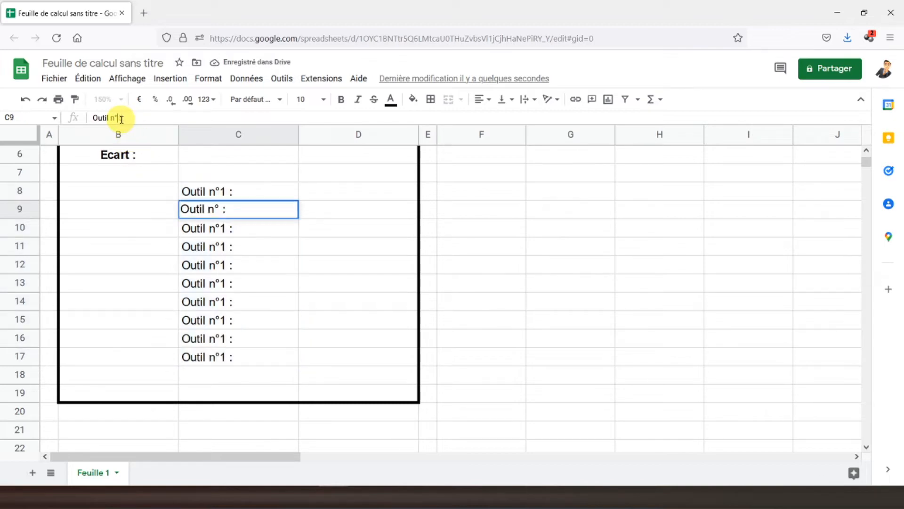
type("2")
key("Return")
left_click(121, 118)
key("BackSpace")
type("3")
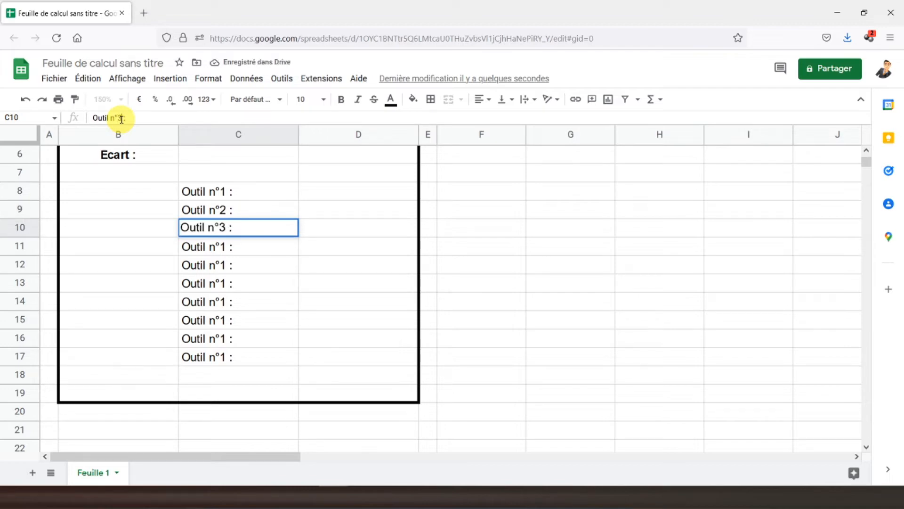
key("Return")
left_click(121, 119)
key("BackSpace")
type("43")
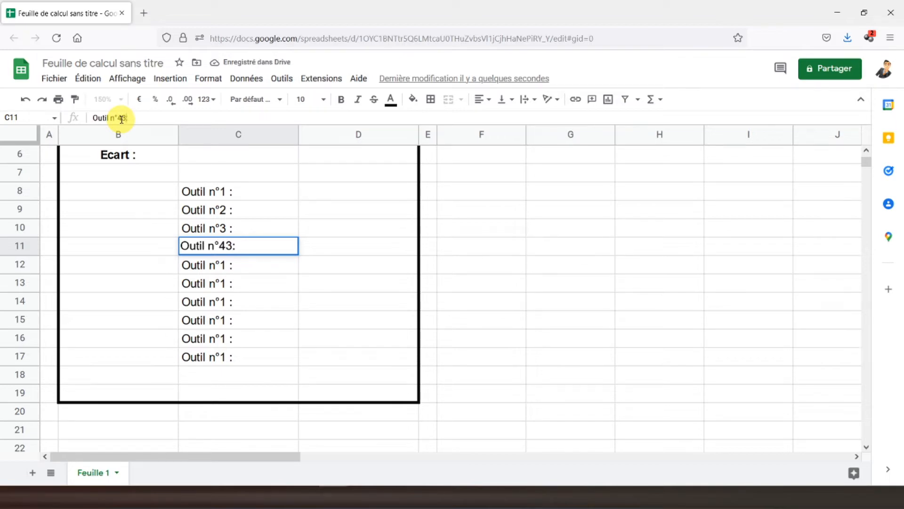
key("BackSpace")
key("Return")
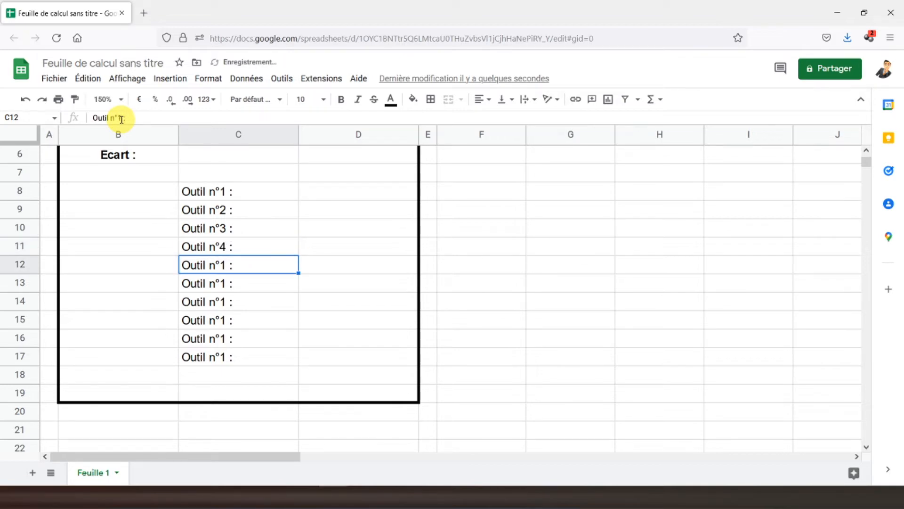
- Renumber the labels in cells C12, C13 and C14 as "Outil n°5 :", "Outil n°6 :" and "Outil n°7 :"
left_click(121, 118)
key("BackSpace")
type("5")
key("Return")
key("BackSpace")
type("6")
key("Return")
left_click(121, 119)
key("BackSpace")
type("7")
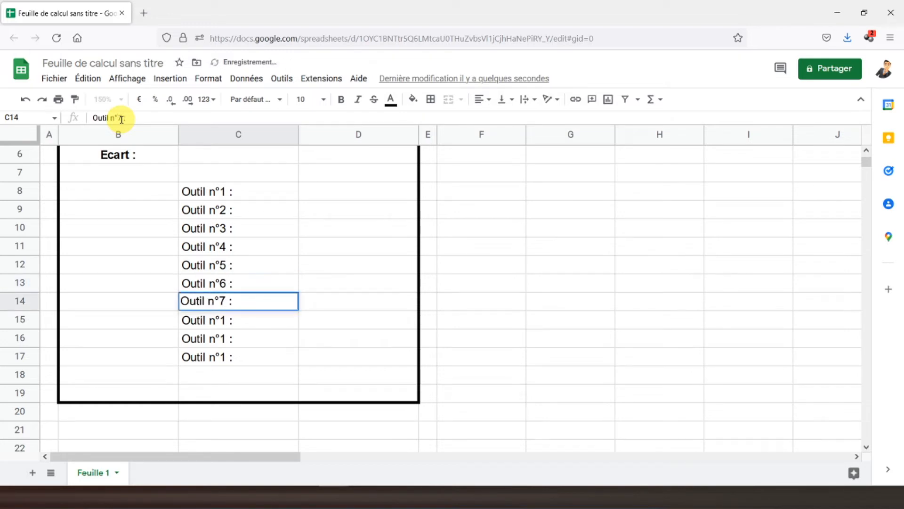
key("Return")
- Renumber the labels in cells C15, C16 and C17 as "Outil n°8 :", "Outil n°9 :" and "Outil n°10 :"
left_click(121, 119)
key("BackSpace")
type("8")
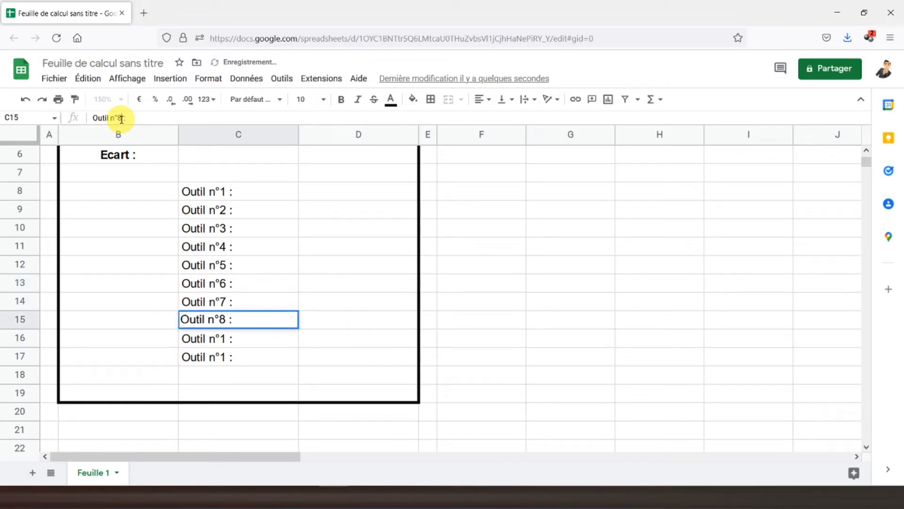
key("Return")
left_click(121, 119)
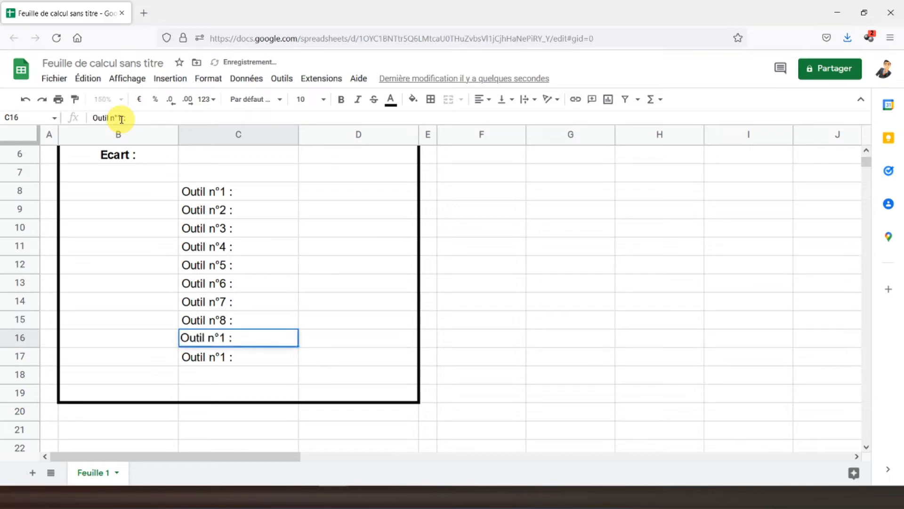
type("9")
key("BackSpace")
key("BackSpace")
type("9")
key("Return")
left_click(121, 119)
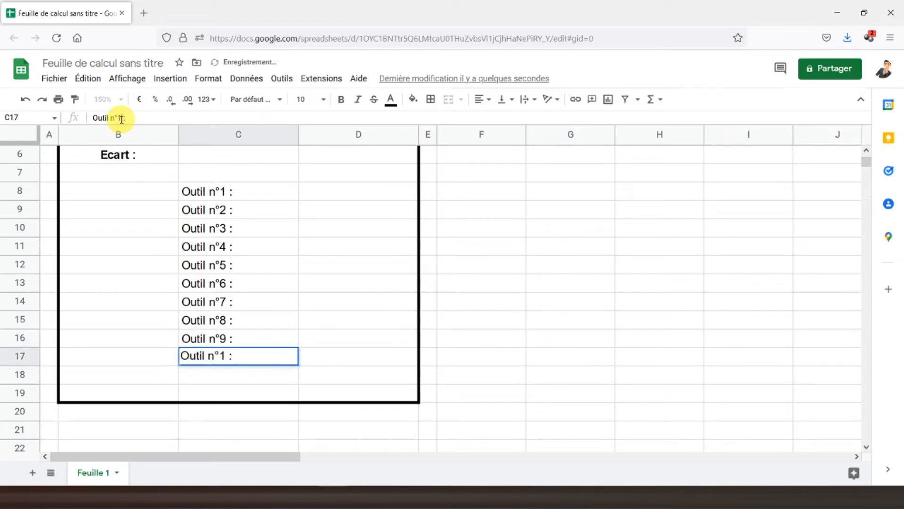
type("0")
key("Return")
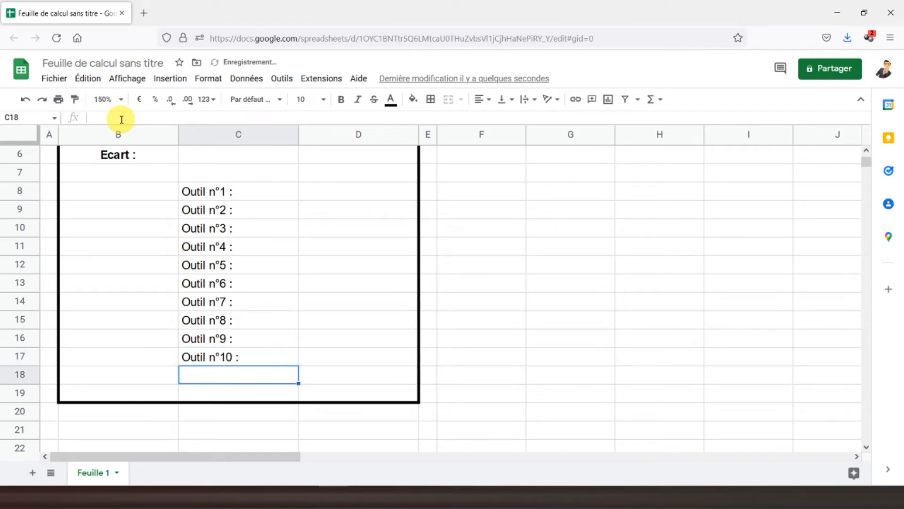
- Center the tool labels in C8:C17 horizontally and make them bold
left_click(205, 195)
left_click_drag(205, 195, 222, 359)
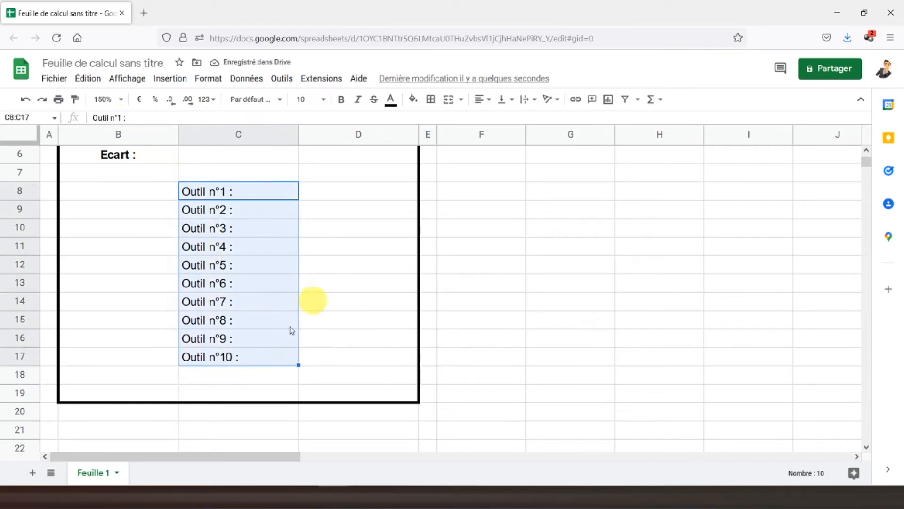
left_click(480, 99)
left_click(495, 120)
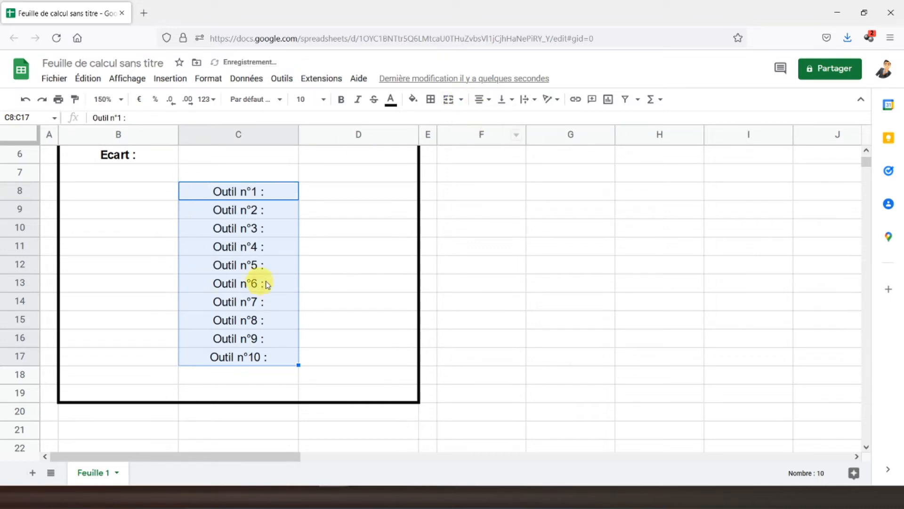
left_click(341, 99)
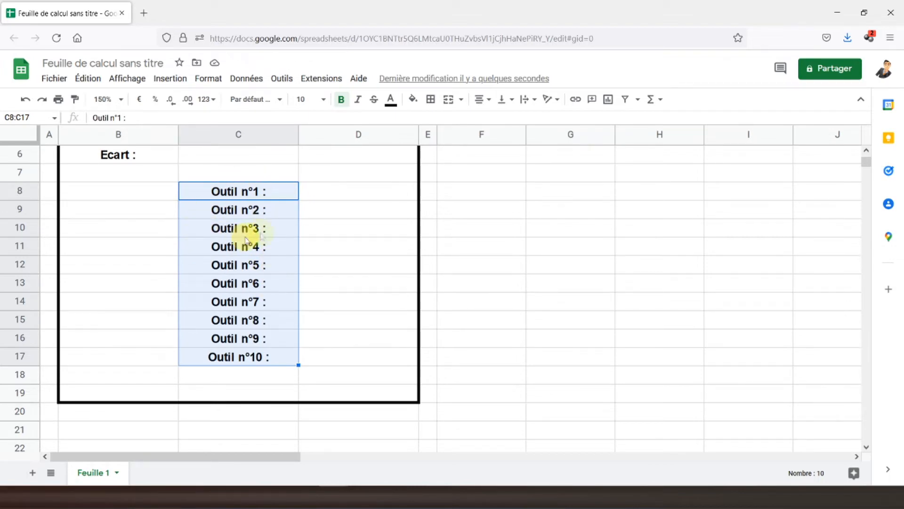
- Enter the column header "Montant" in cell D7, above the cells beside the tool labels
left_click(330, 190)
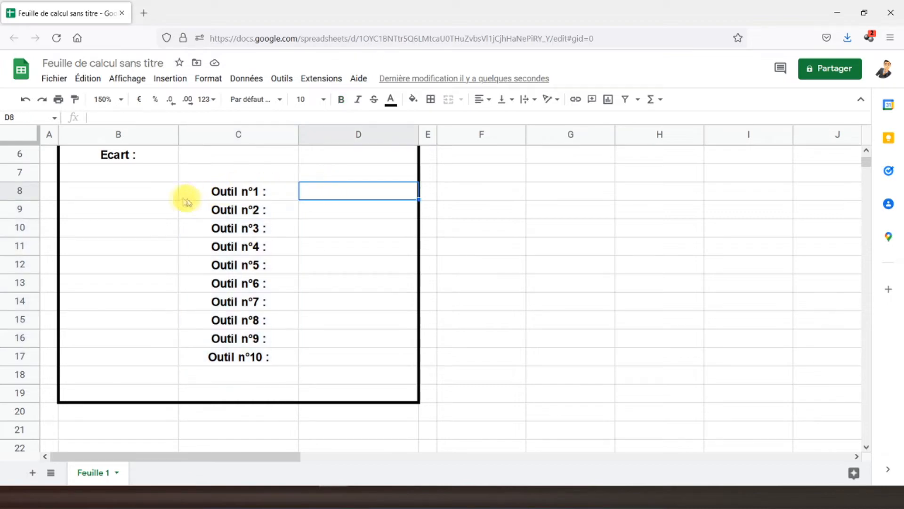
left_click(148, 191)
scroll(138, 210, "up", 3)
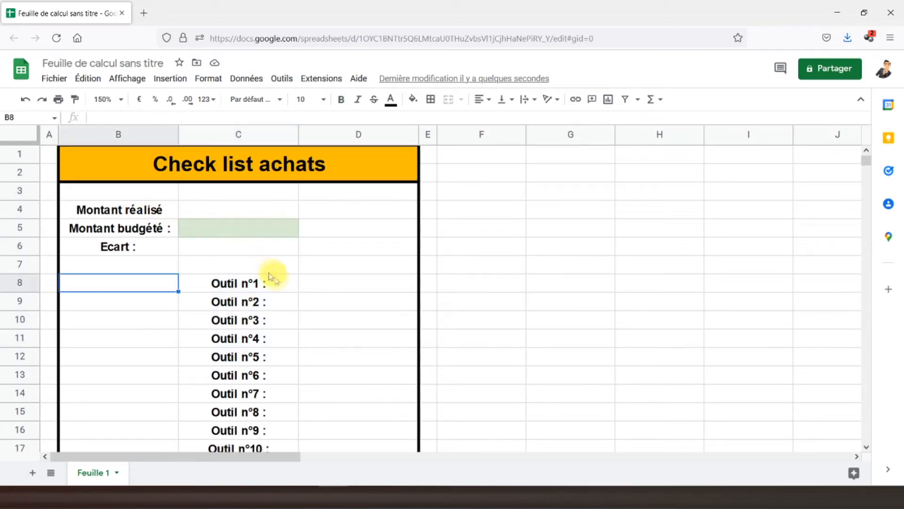
left_click(337, 292)
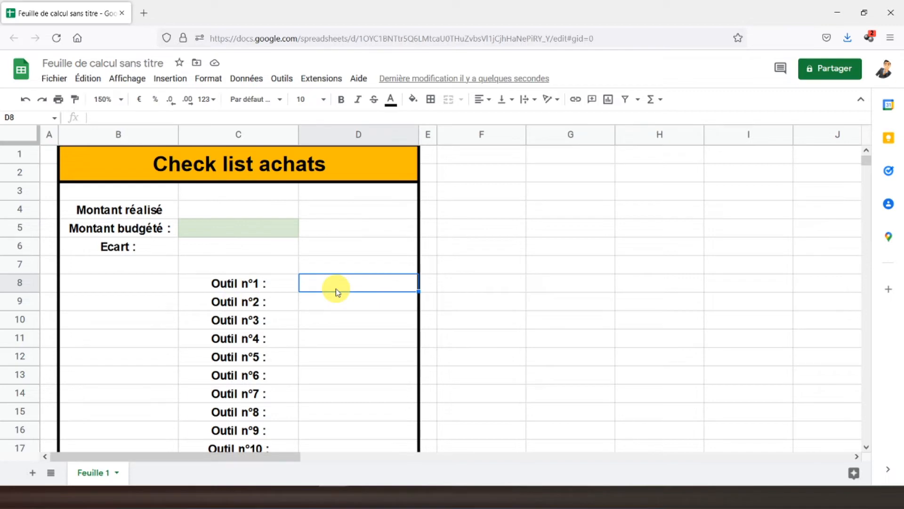
left_click(337, 270)
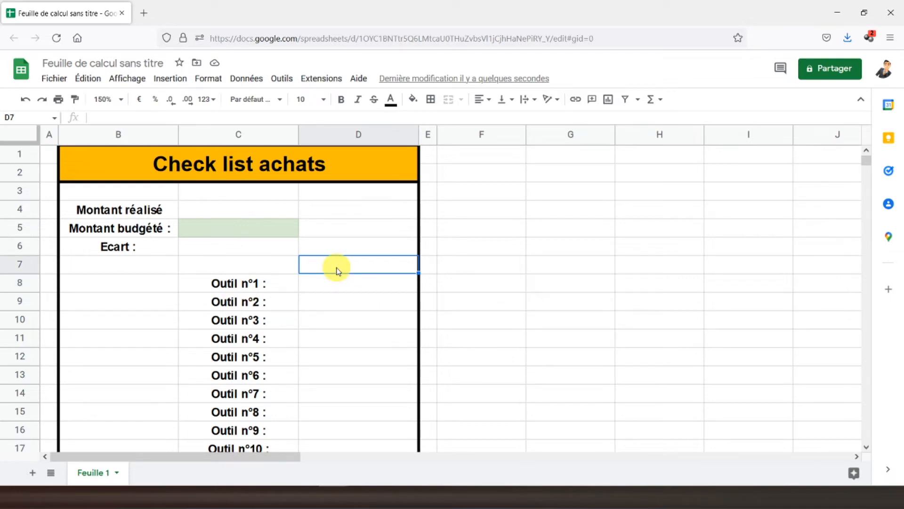
type("Montant")
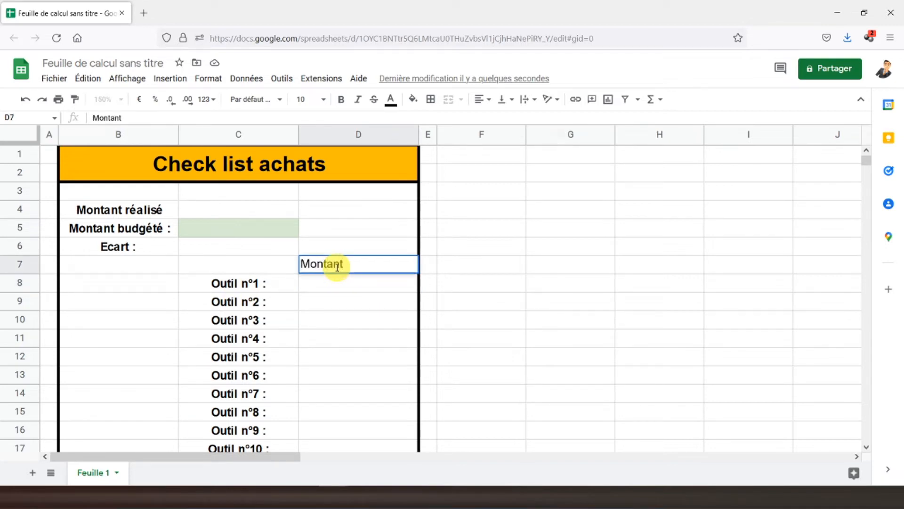
key("Return")
- Center the "Montant" header in D7 horizontally and make it bold
left_click(337, 270)
left_click(482, 99)
left_click(494, 120)
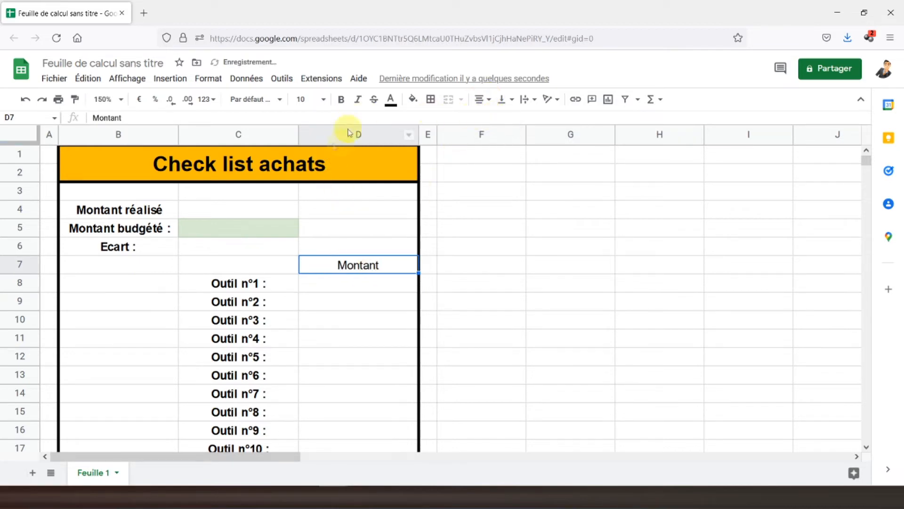
left_click(341, 99)
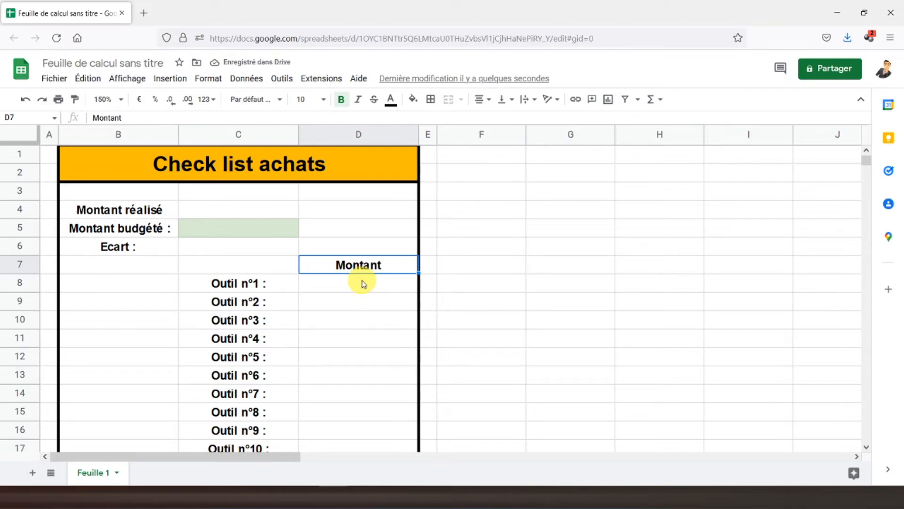
- Apply the euro currency format to the amount cells D8:D17 under the "Montant" header
left_click(362, 283)
scroll(359, 287, "down", 2)
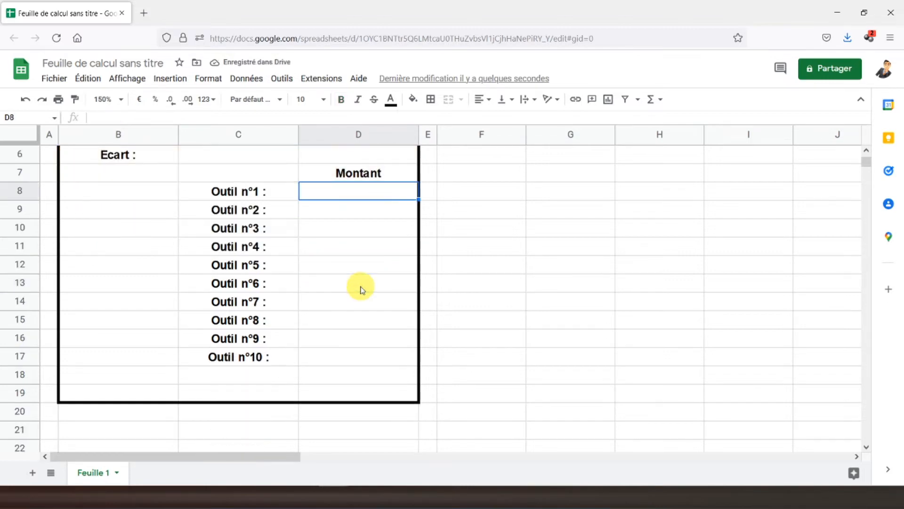
left_click_drag(342, 190, 337, 354)
left_click(141, 101)
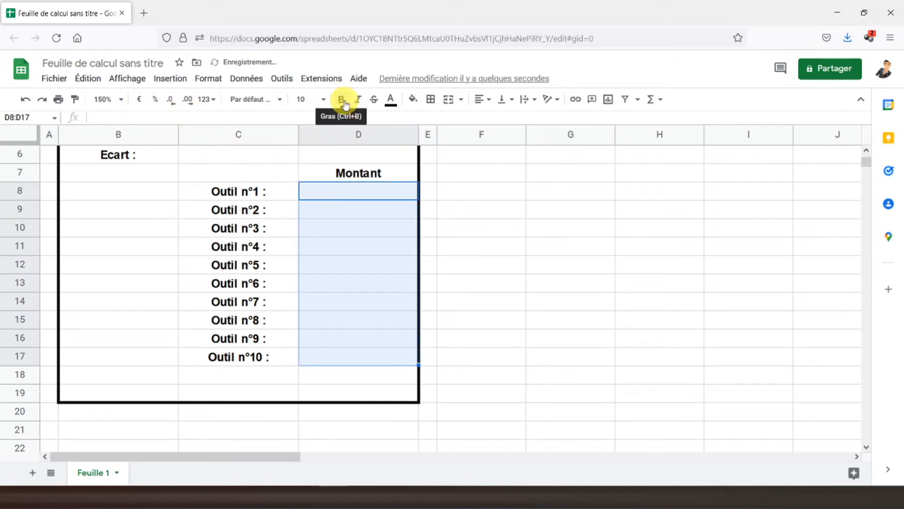
- Insert checkboxes in cells B8:B17 beside the tool labels
left_click(126, 194)
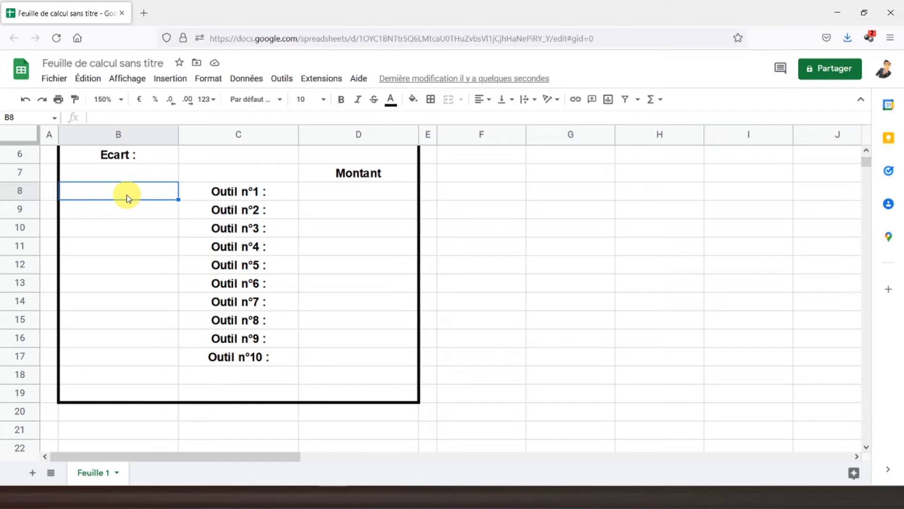
left_click_drag(127, 197, 147, 359)
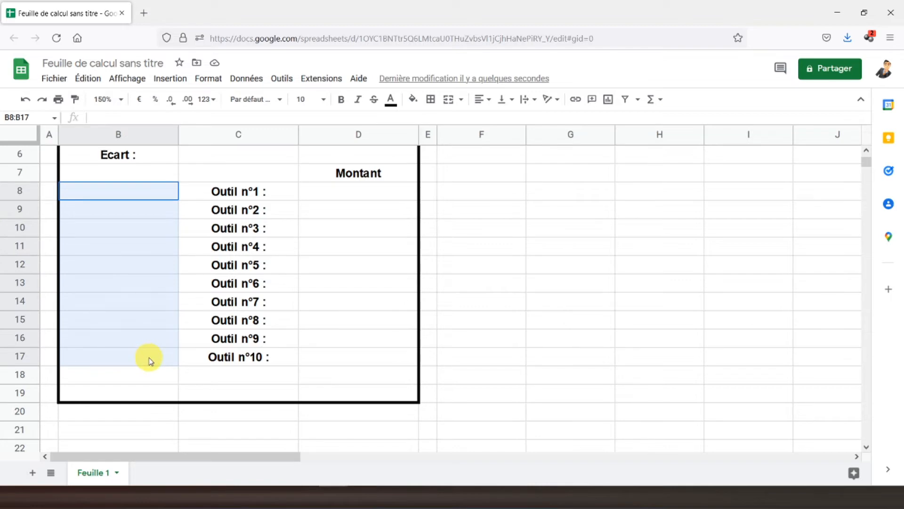
left_click(170, 78)
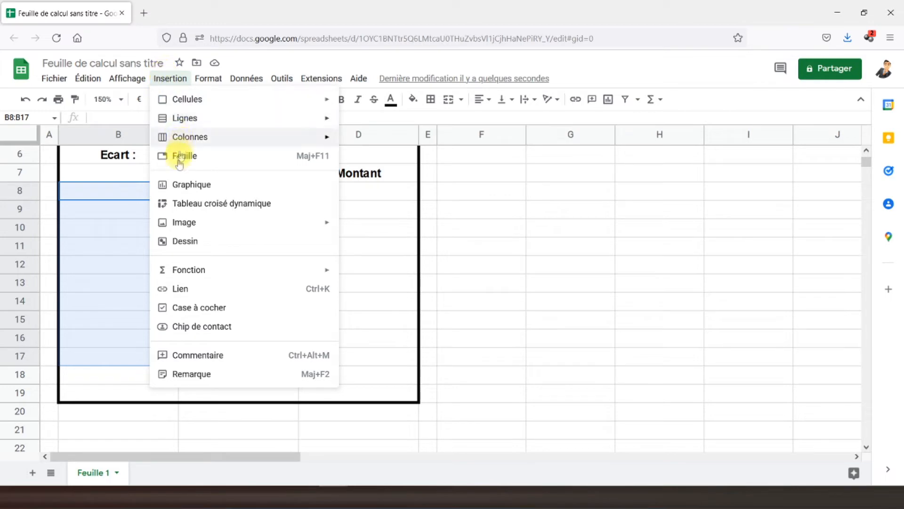
left_click(198, 314)
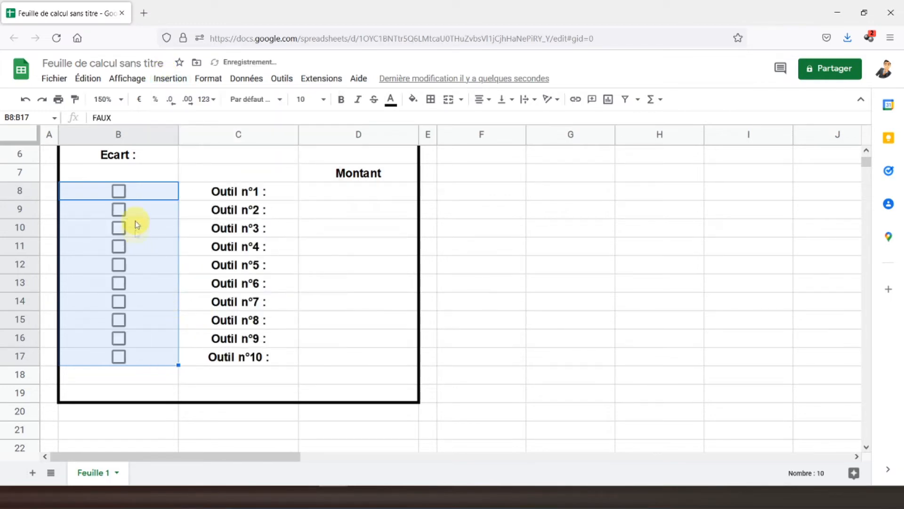
- Tick the checkbox in B8 to check its cell value, and clear it again
left_click(147, 191)
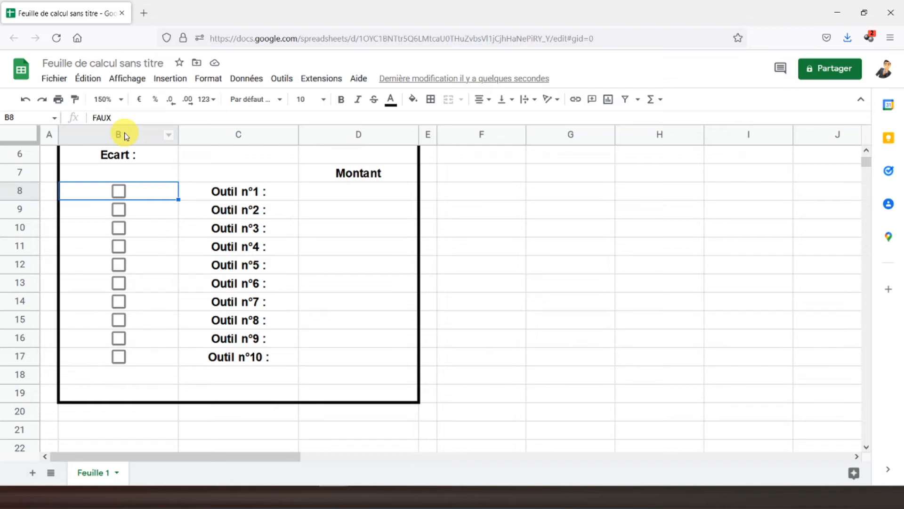
left_click(123, 189)
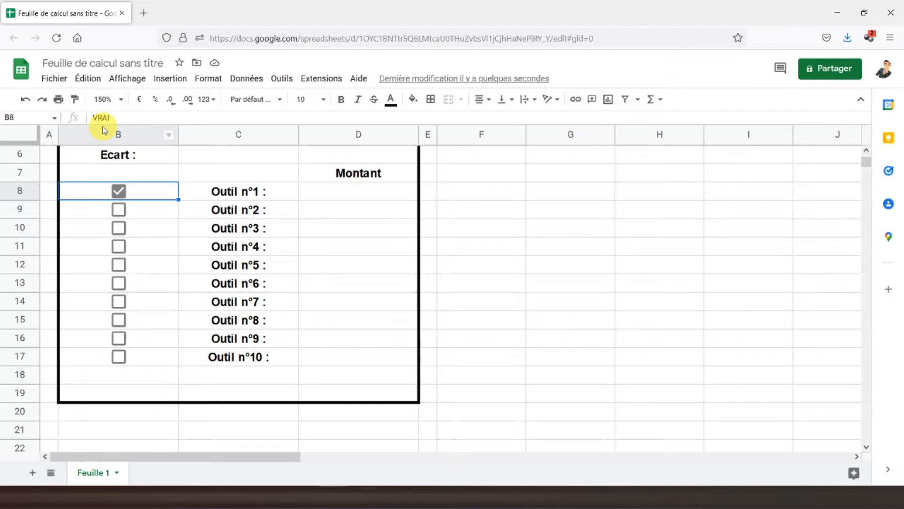
left_click(324, 193)
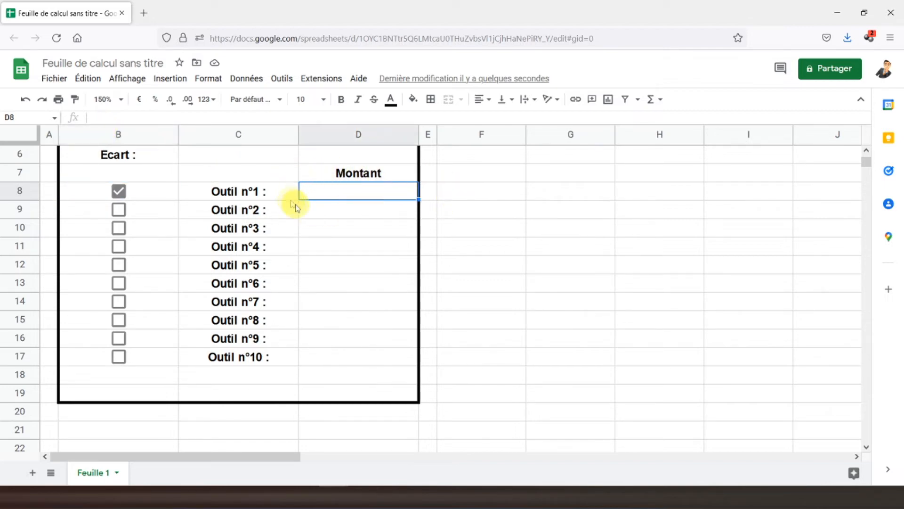
left_click(118, 191)
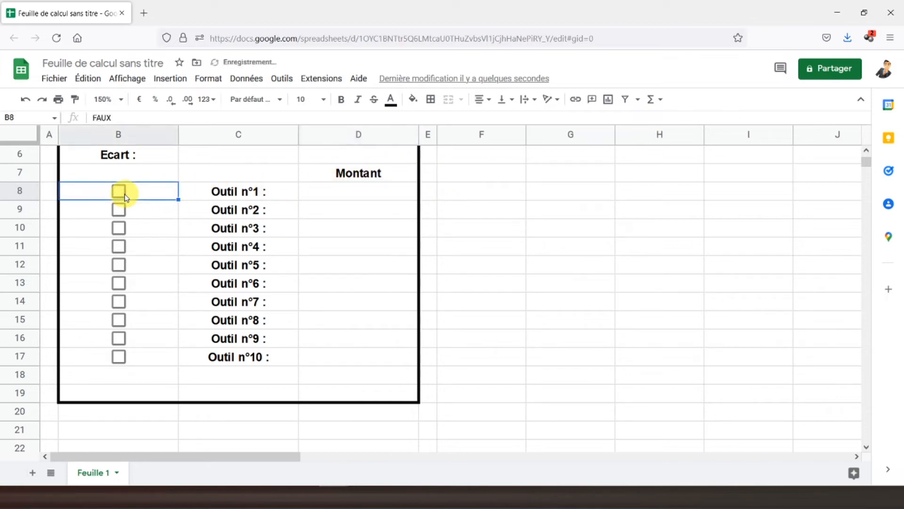
- Start a conditional formatting rule on cell D8 that uses the "La formule personnalisée est" condition
left_click(333, 190)
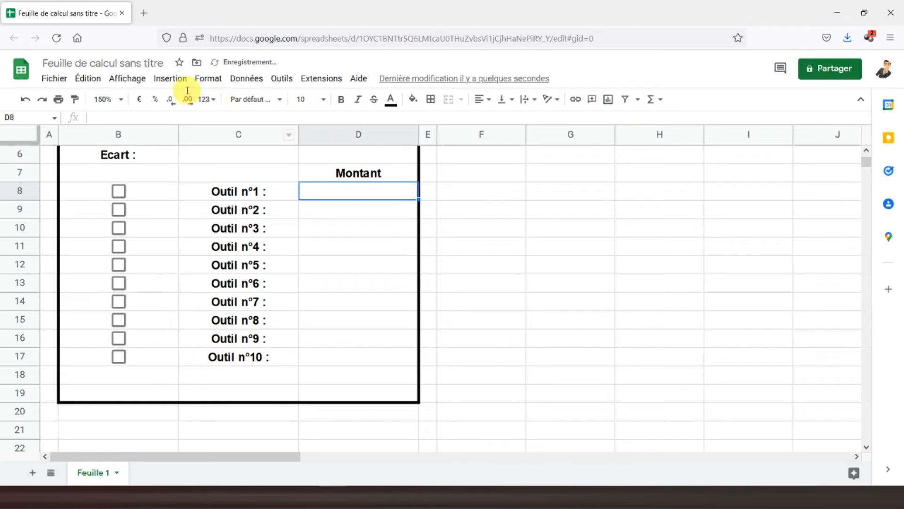
left_click(199, 80)
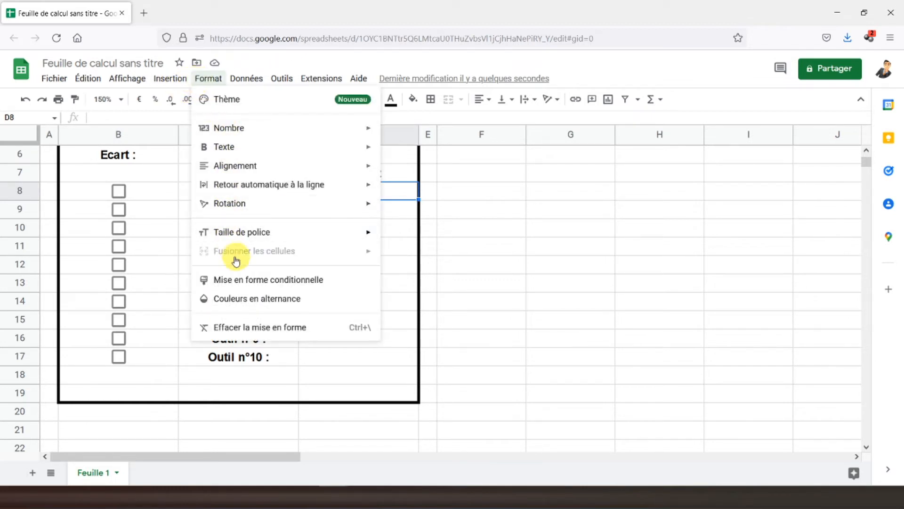
left_click(242, 279)
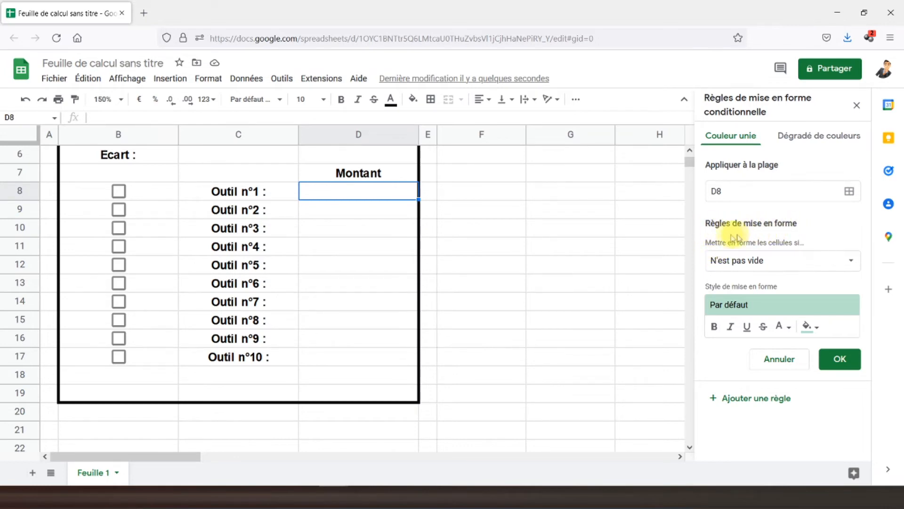
left_click(804, 265)
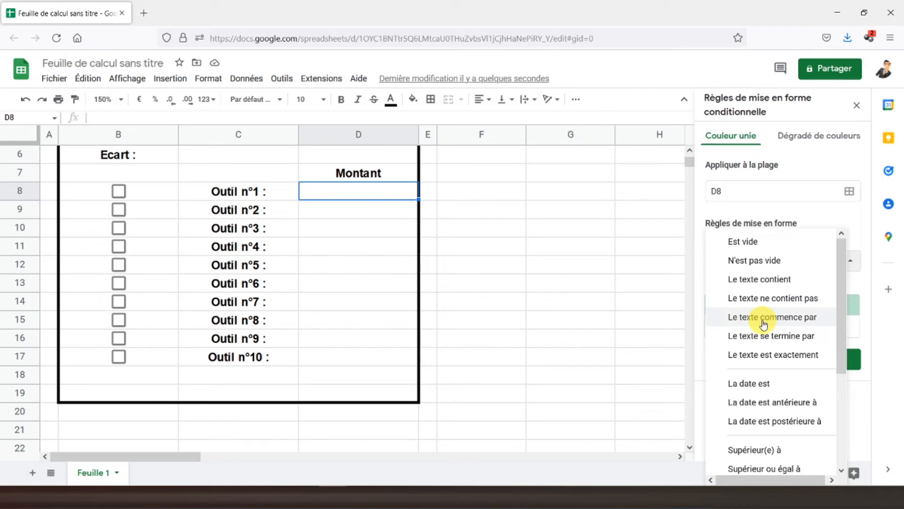
scroll(764, 324, "down", 3)
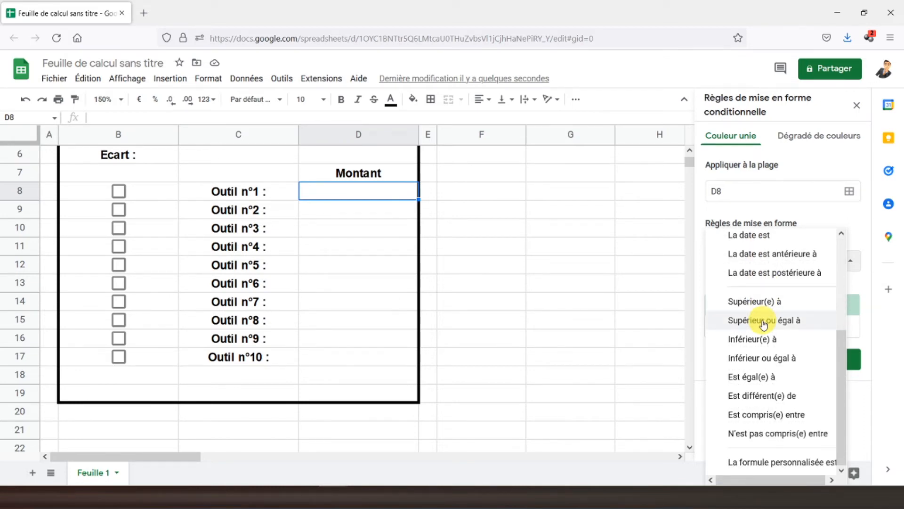
left_click(749, 466)
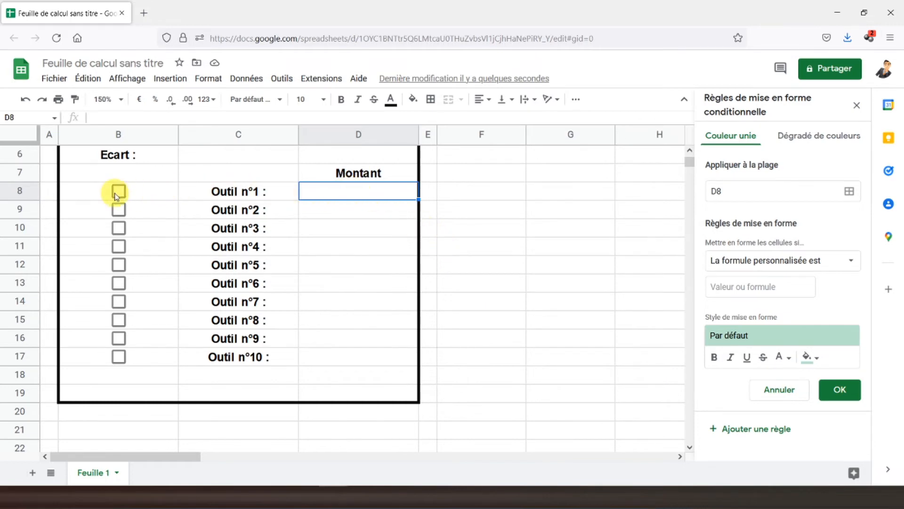
- Set the D8 rule's custom formula to =B8=VRAI with a light green fill, and save the rule
scroll(118, 197, "up", 2)
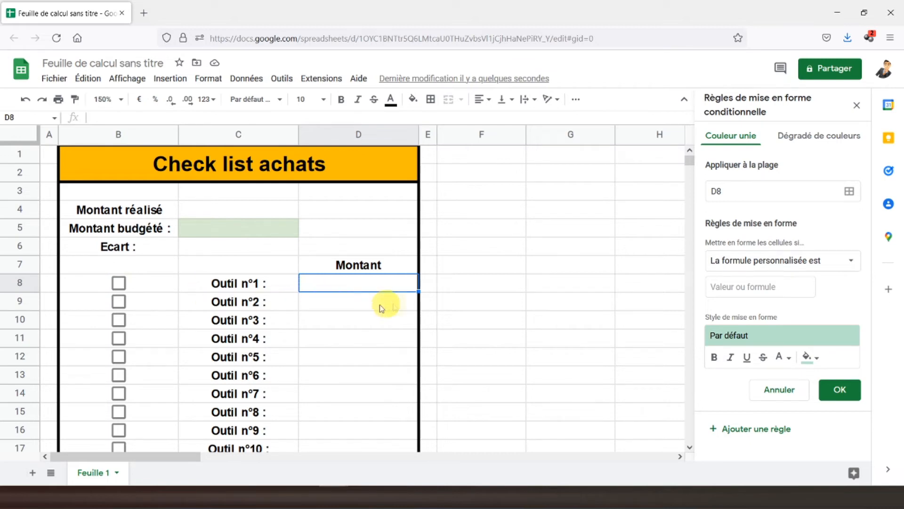
left_click(738, 290)
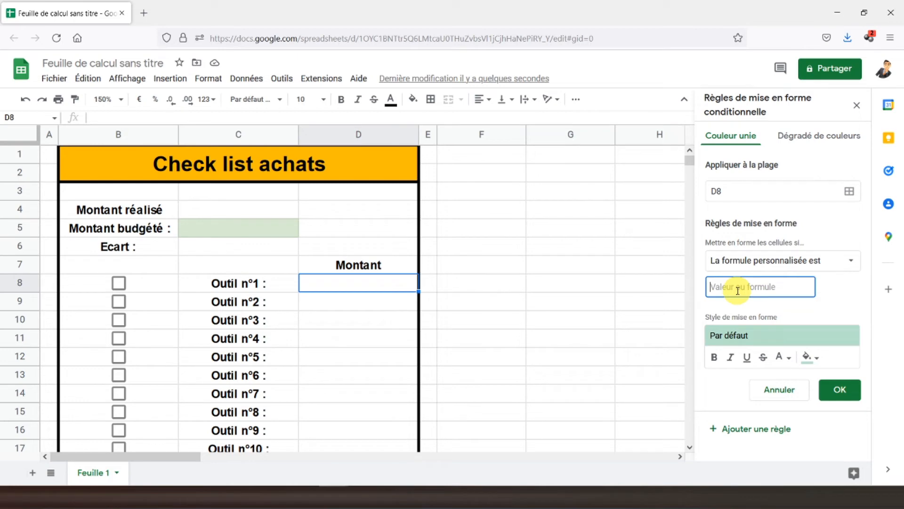
type("=B8")
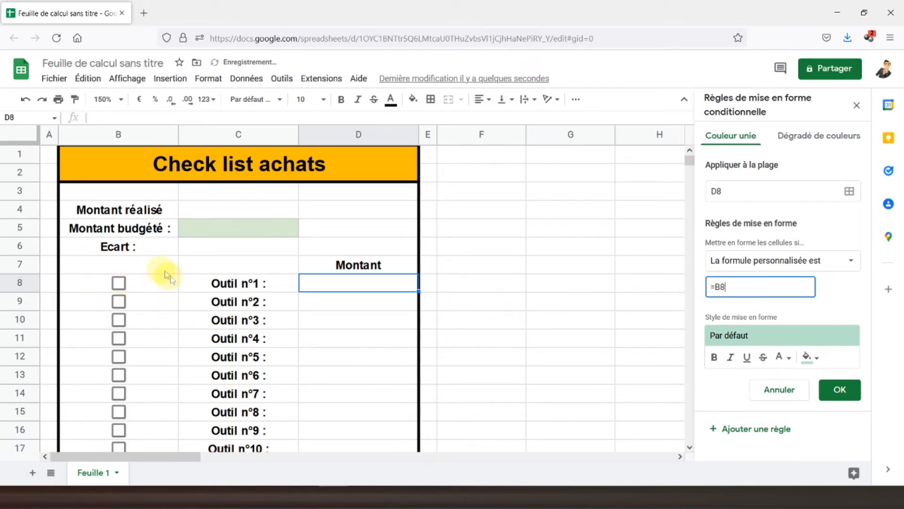
type("=")
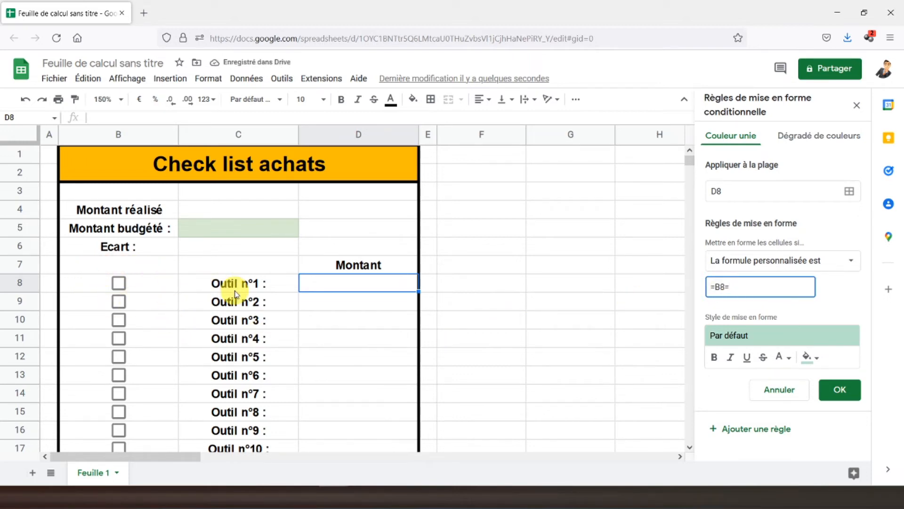
type("VRAI")
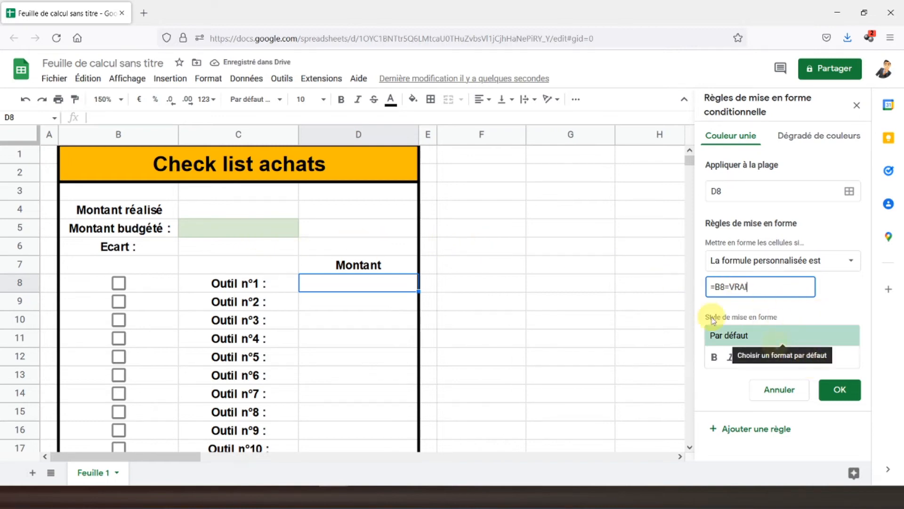
left_click(808, 357)
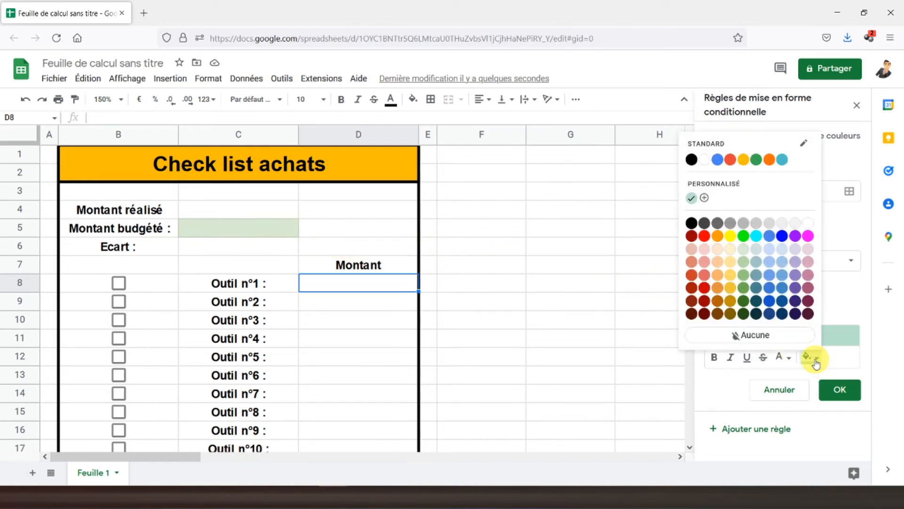
left_click(751, 250)
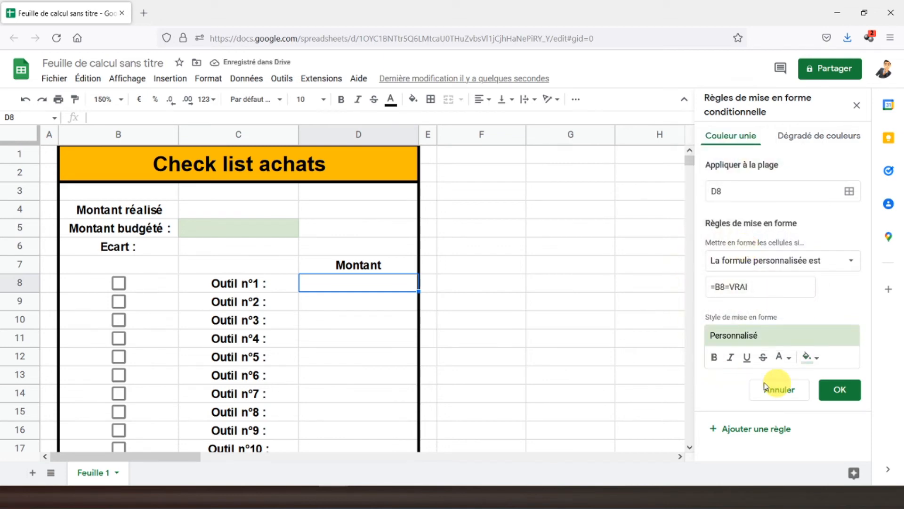
left_click(838, 390)
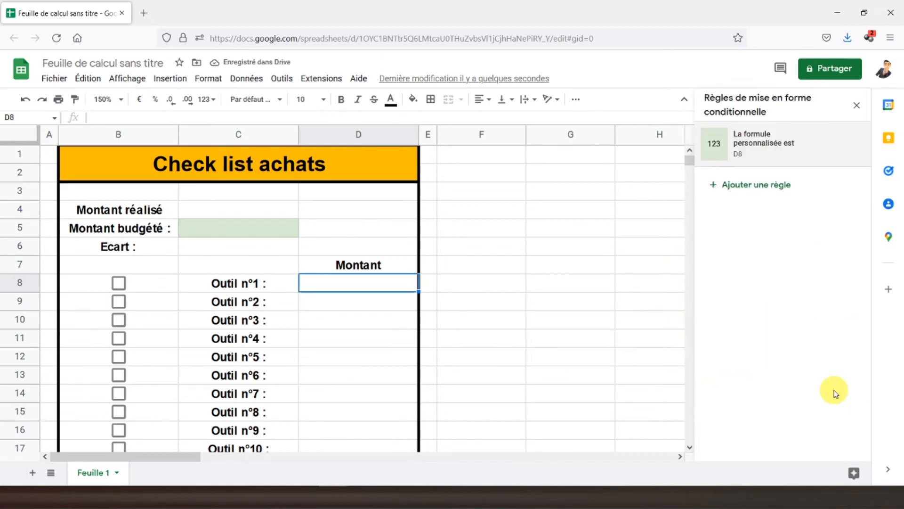
- Tick, clear and tick again the checkbox in B8 to test the conditional formatting of D8
left_click(366, 284)
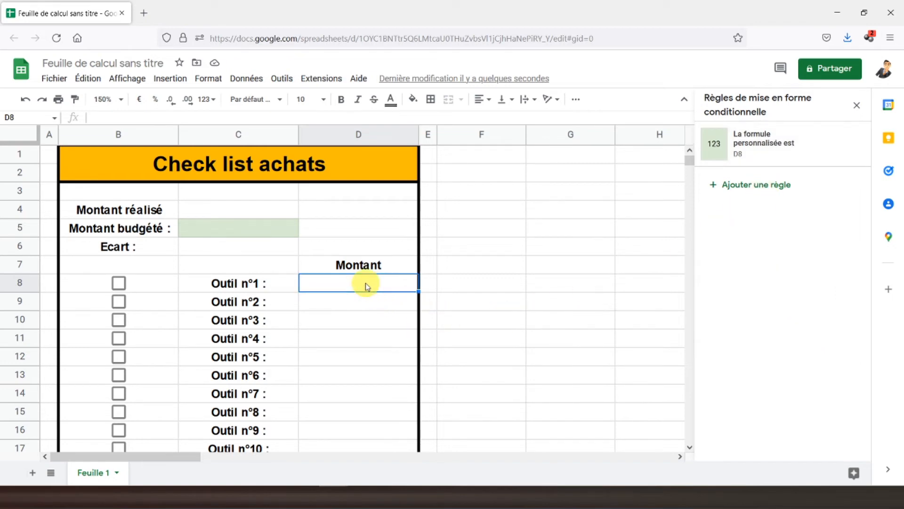
left_click(121, 286)
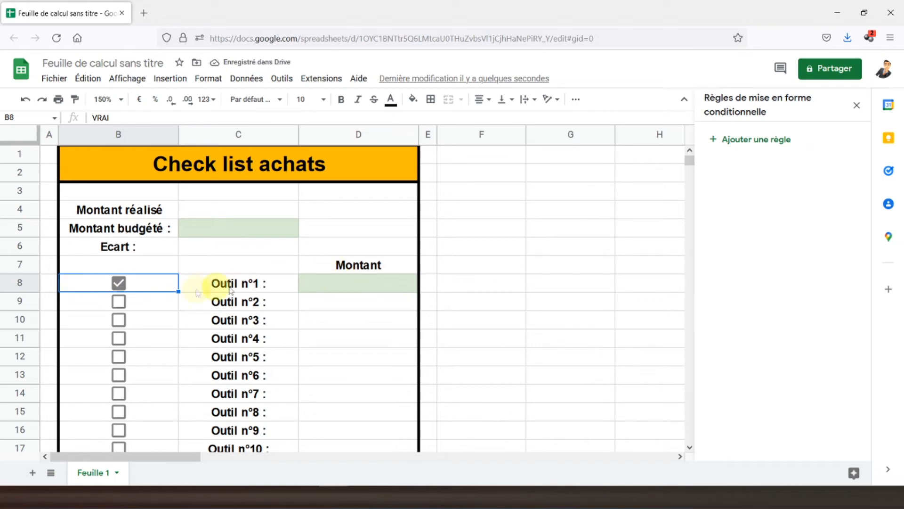
left_click(120, 284)
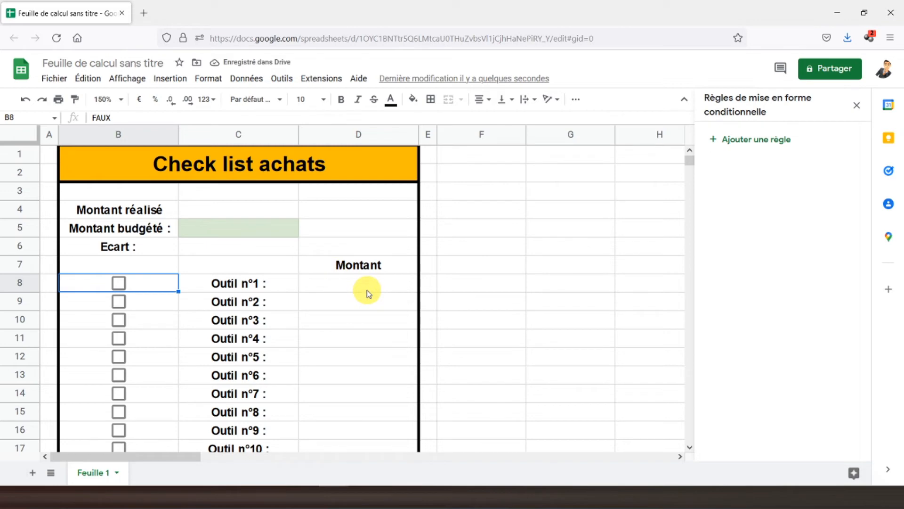
left_click(121, 288)
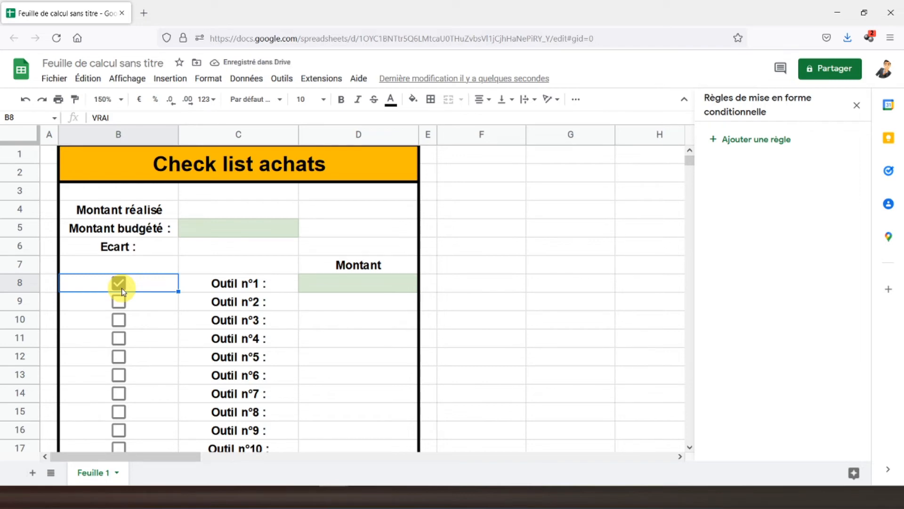
- Copy cell D8 with its conditional formatting to the remaining amount cells D9:D17
left_click(339, 291)
scroll(523, 269, "down", 2)
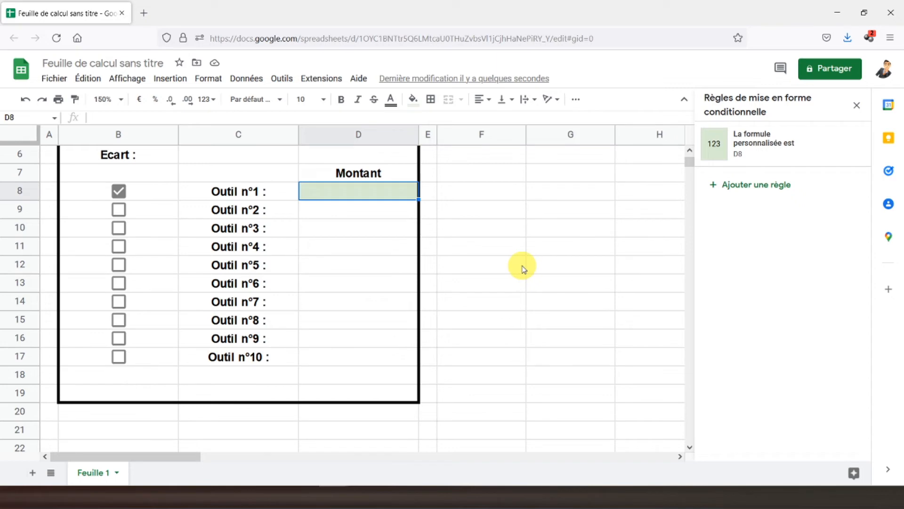
key("ctrl+c")
left_click_drag(382, 212, 360, 369)
key("ctrl+v")
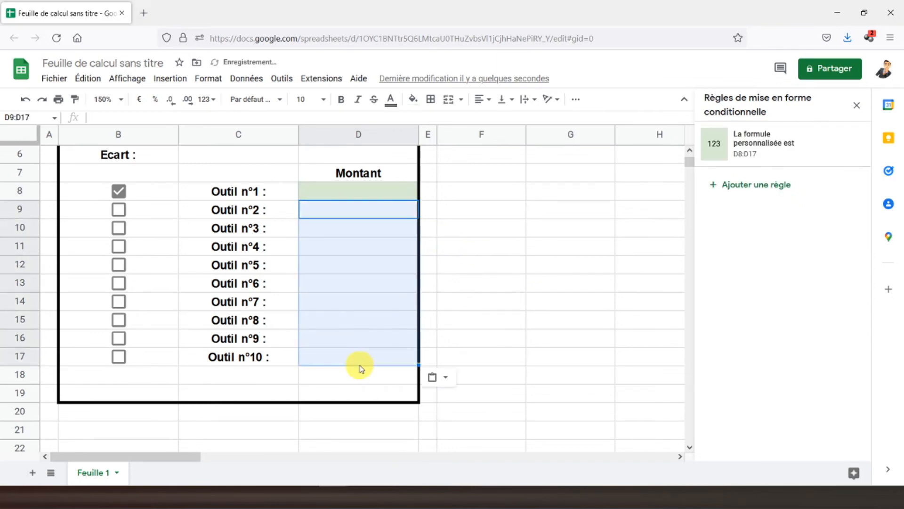
- Tick the checkboxes for tools 4, 5, 7, 8, 9 and 10 to test the rule on the other rows
left_click(118, 246)
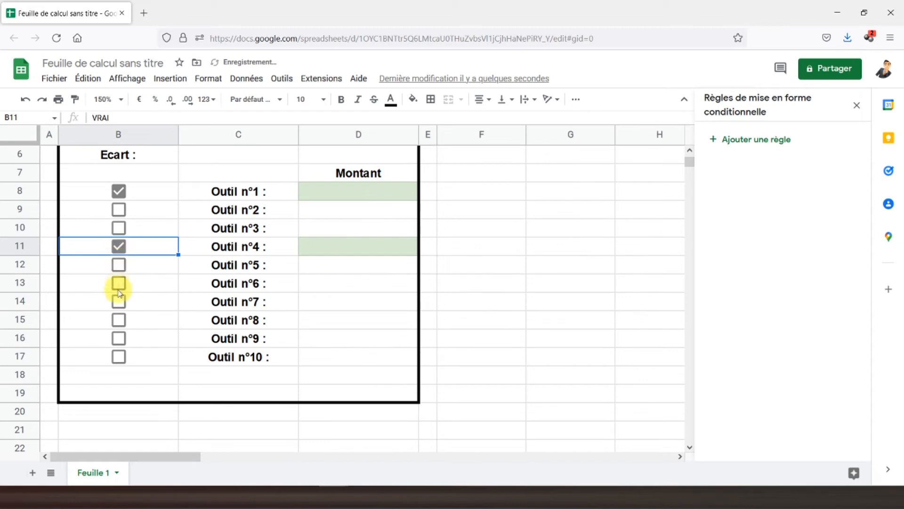
left_click(119, 301)
left_click(119, 265)
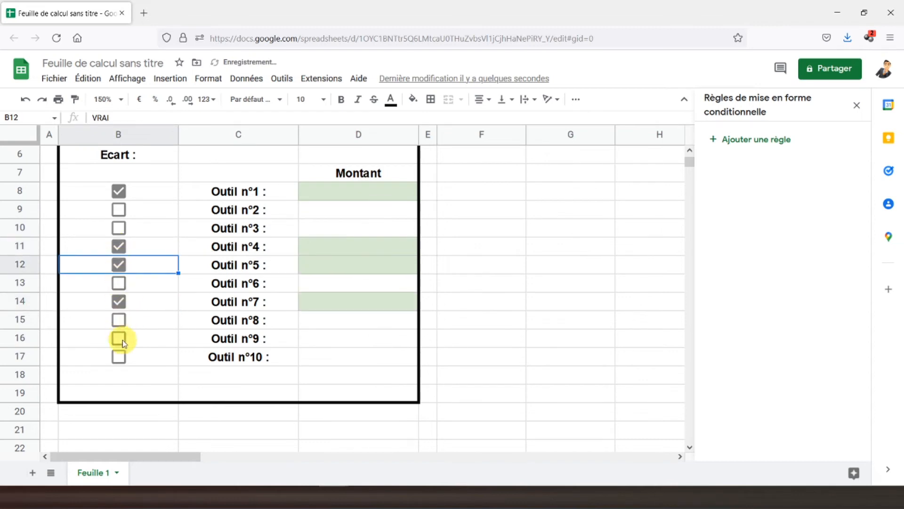
left_click(118, 357)
left_click(119, 338)
left_click(119, 321)
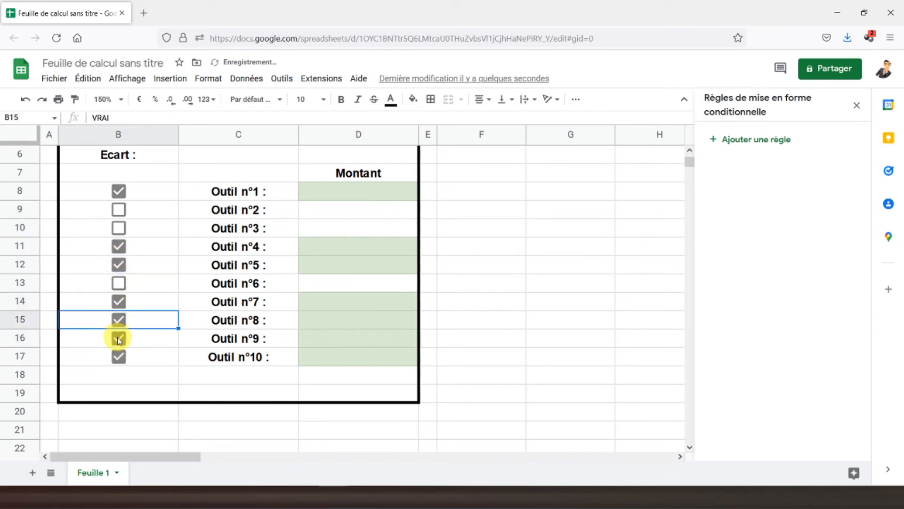
- Clear all ticked checkboxes in column B, from Outil n°10 back up to Outil n°1
left_click(119, 338)
left_click(119, 356)
left_click(119, 321)
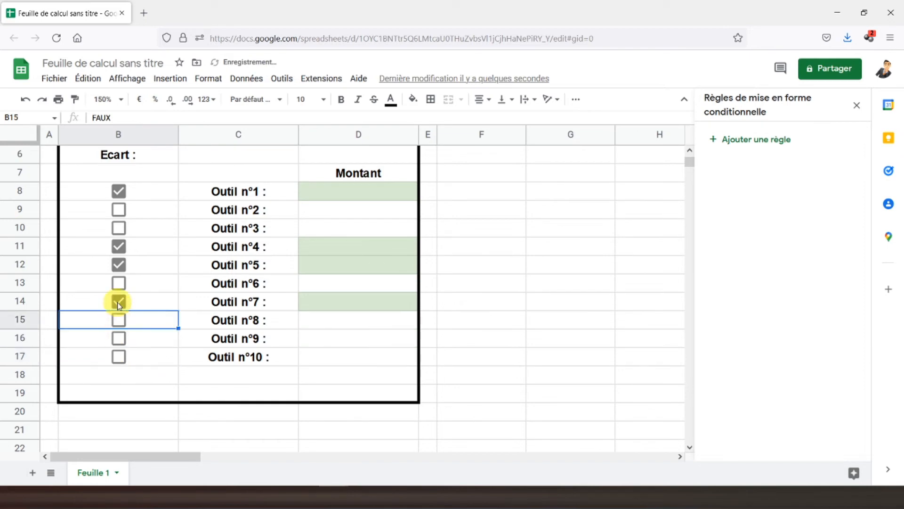
left_click(118, 301)
left_click(119, 265)
left_click(119, 246)
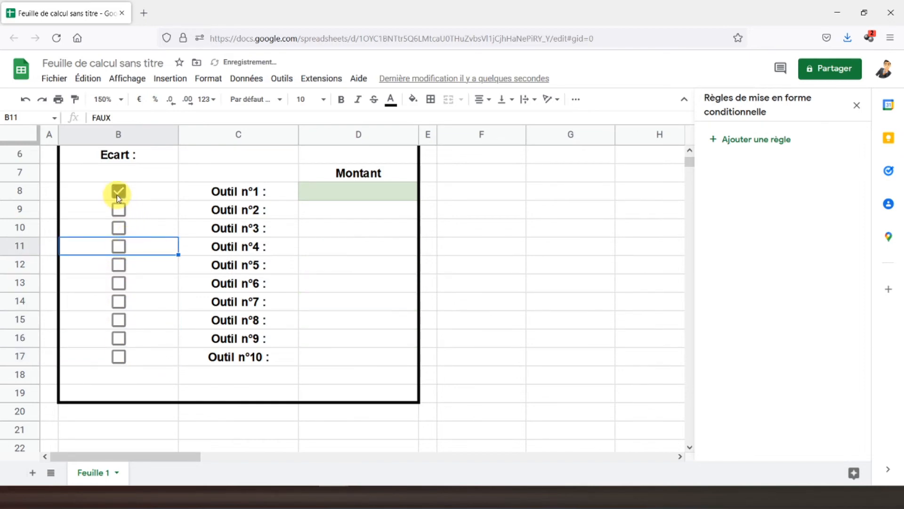
left_click(119, 191)
scroll(152, 233, "up", 2)
scroll(228, 269, "down", 2)
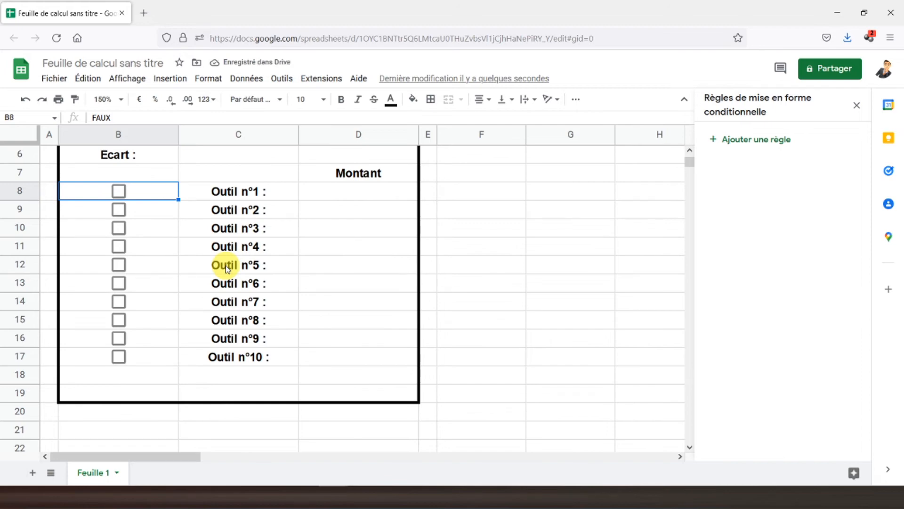
- Open the data validation settings for cell D8, the amount of Outil n°1
left_click(363, 194)
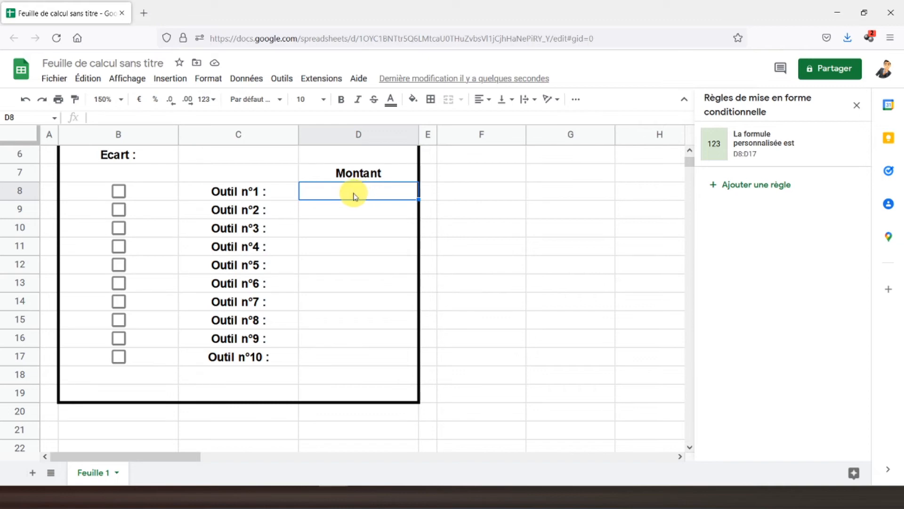
left_click_drag(355, 196, 356, 357)
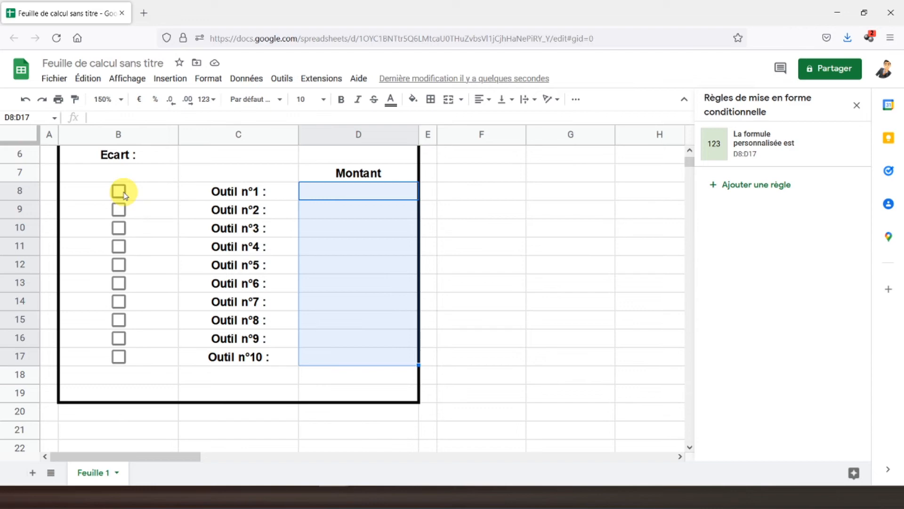
left_click(351, 195)
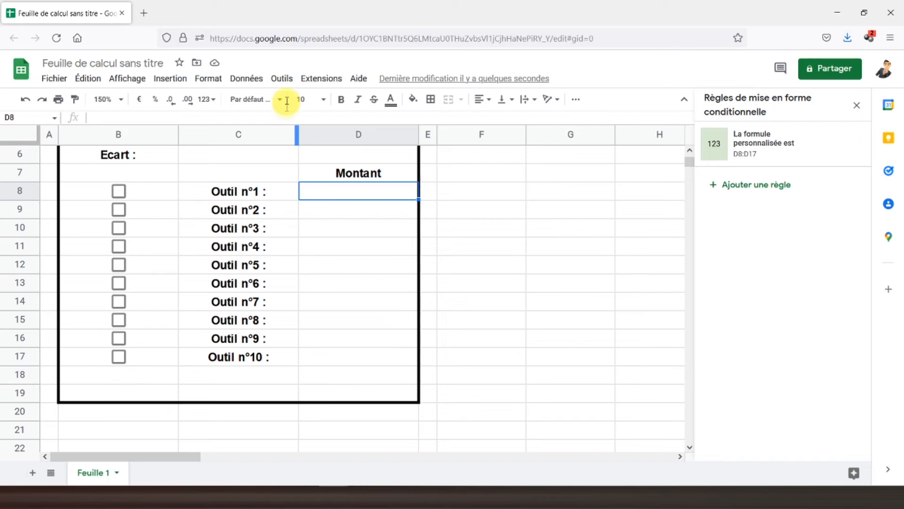
left_click(282, 80)
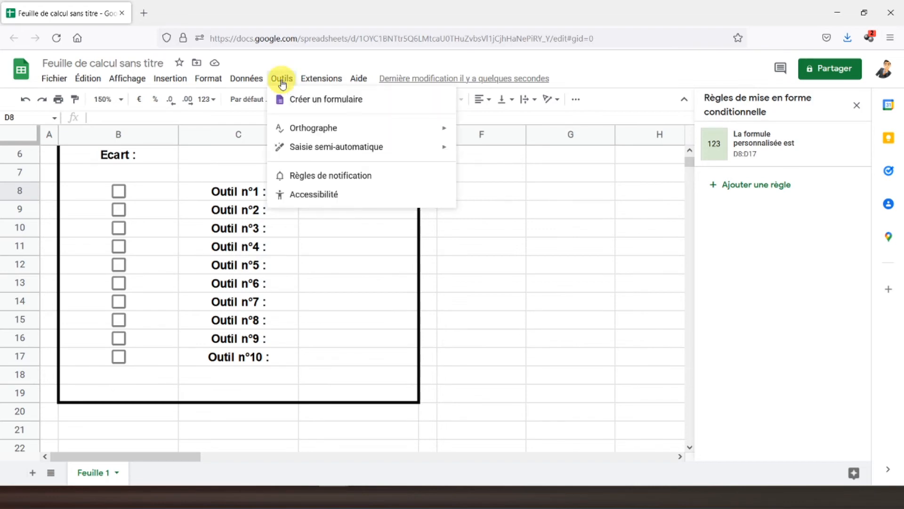
mouse_move(218, 84)
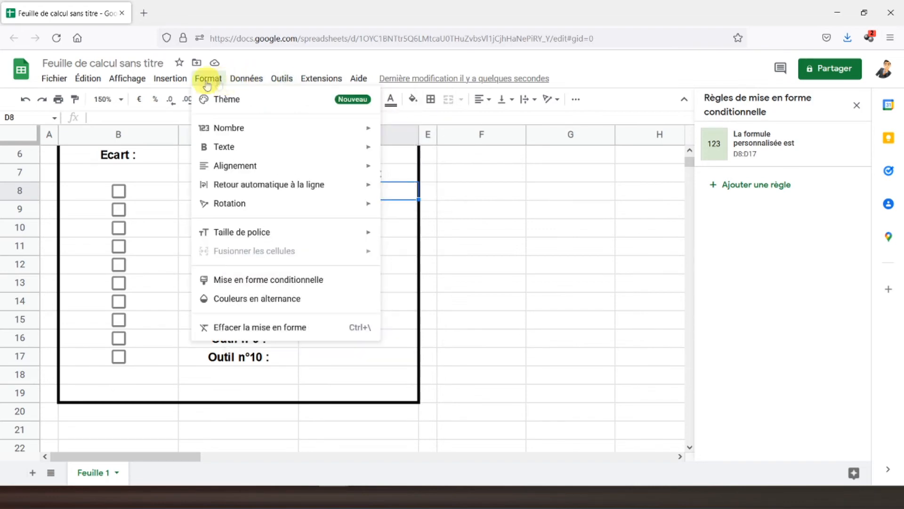
mouse_move(249, 83)
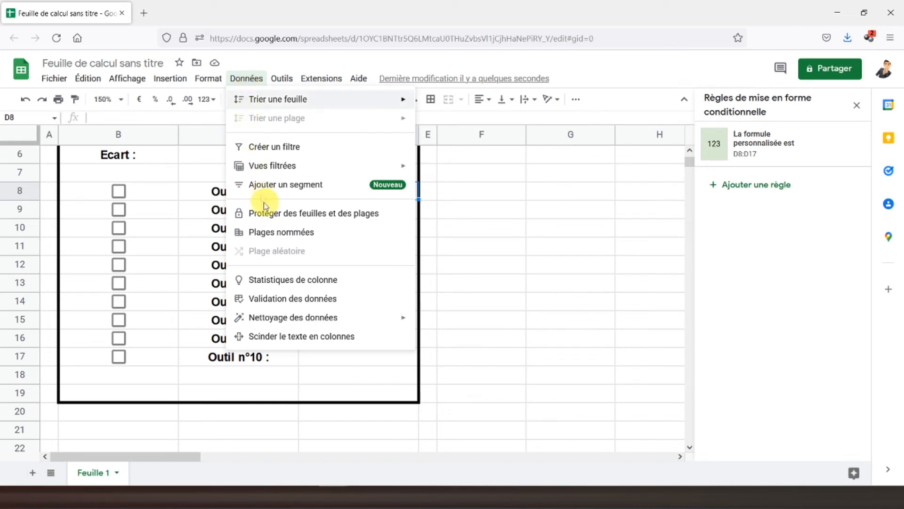
left_click(281, 299)
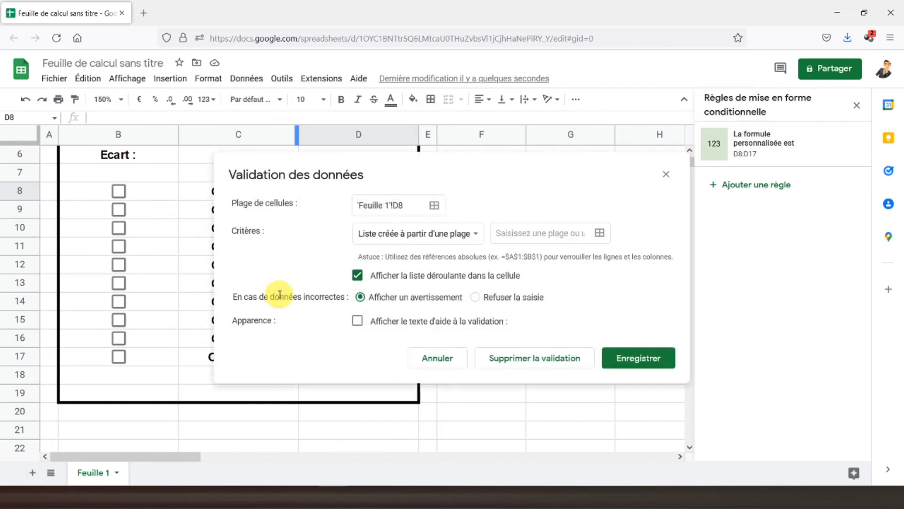
left_click_drag(409, 158, 392, 97)
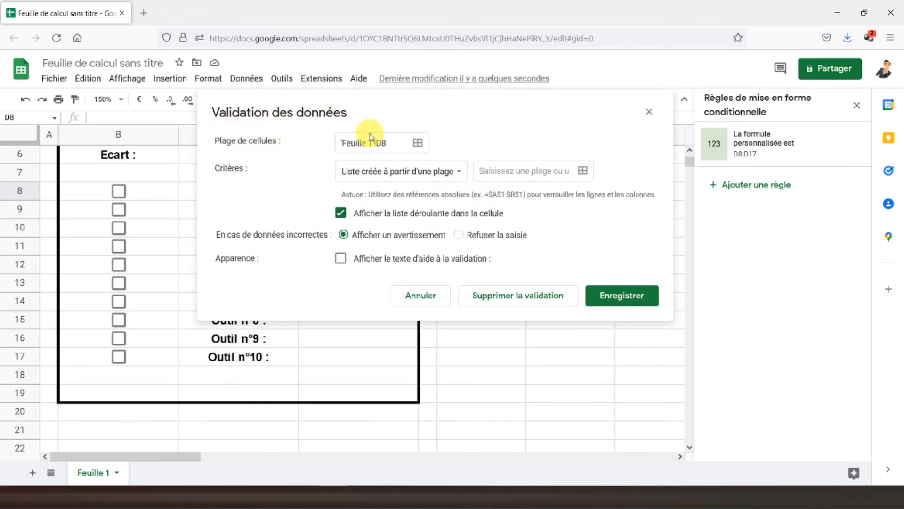
left_click_drag(385, 99, 375, 218)
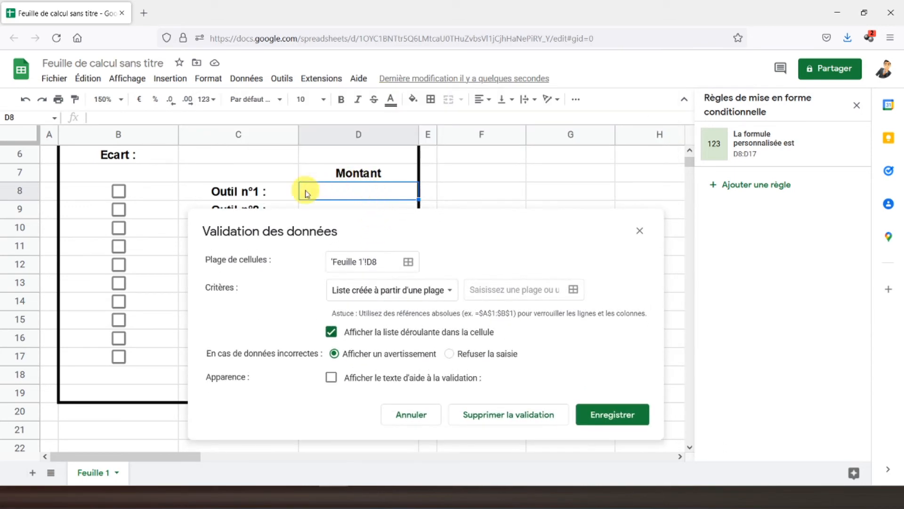
- Validate D8 with the custom formula =B8=VRAI, set invalid data to "Refuser la saisie", and save the rule
left_click(445, 292)
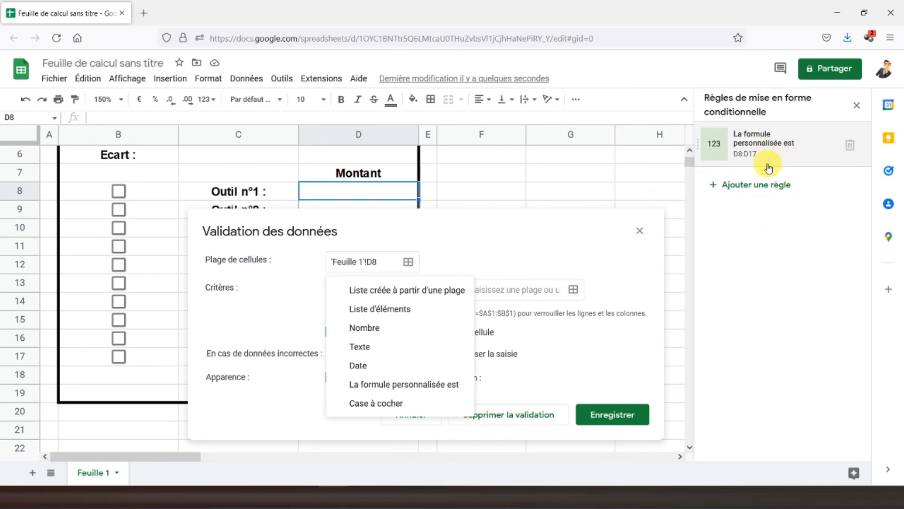
left_click(399, 384)
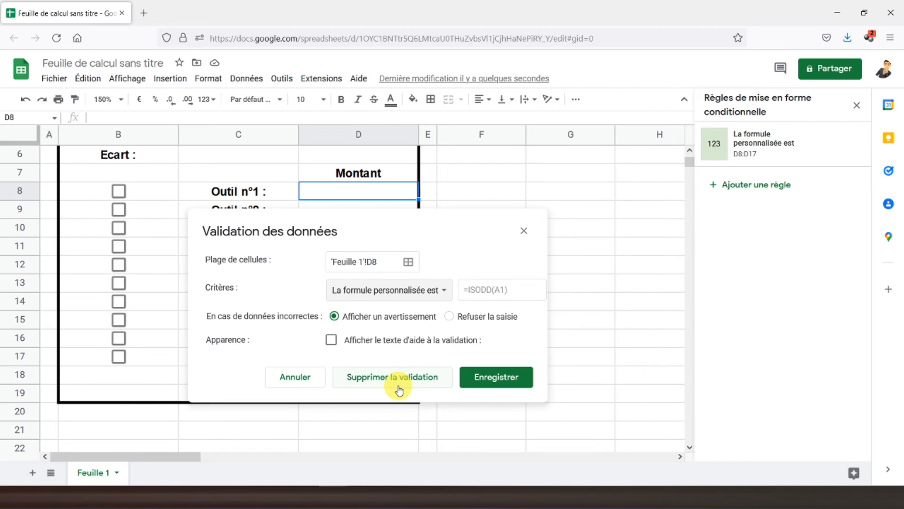
left_click(488, 288)
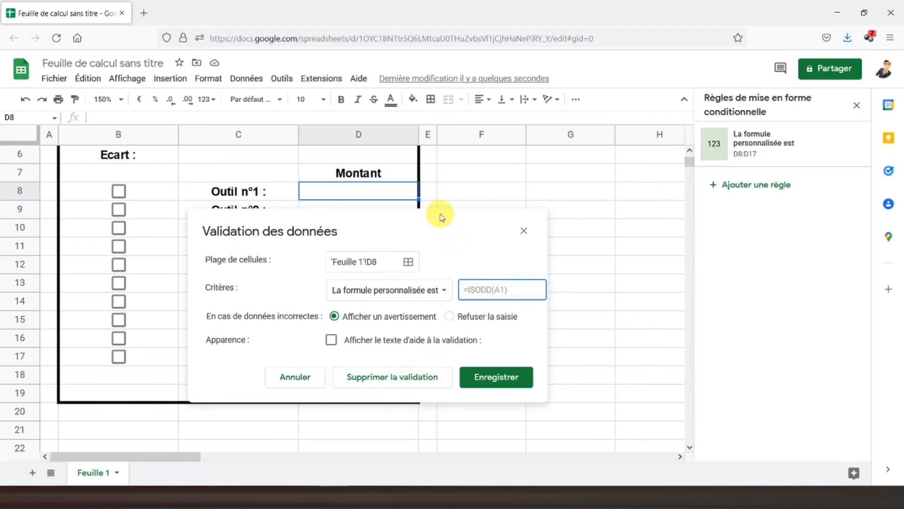
left_click_drag(440, 216, 541, 222)
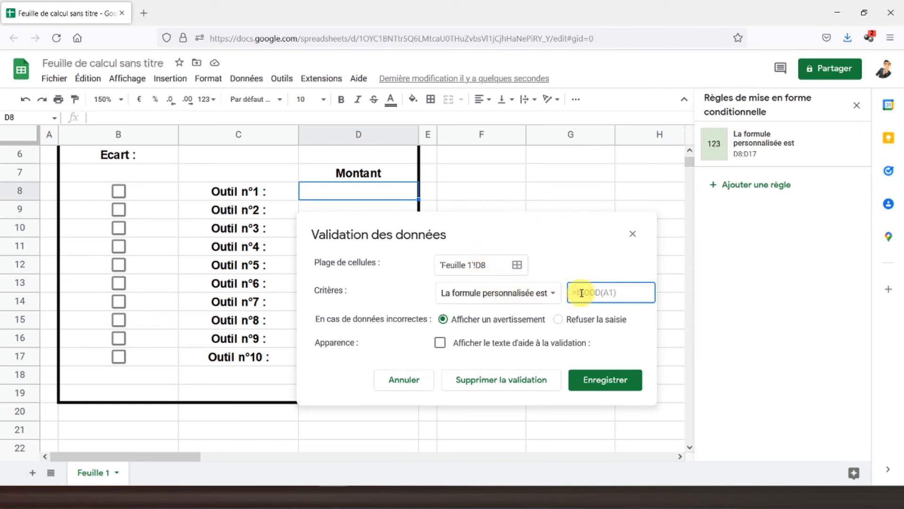
type("=B8=VRAI")
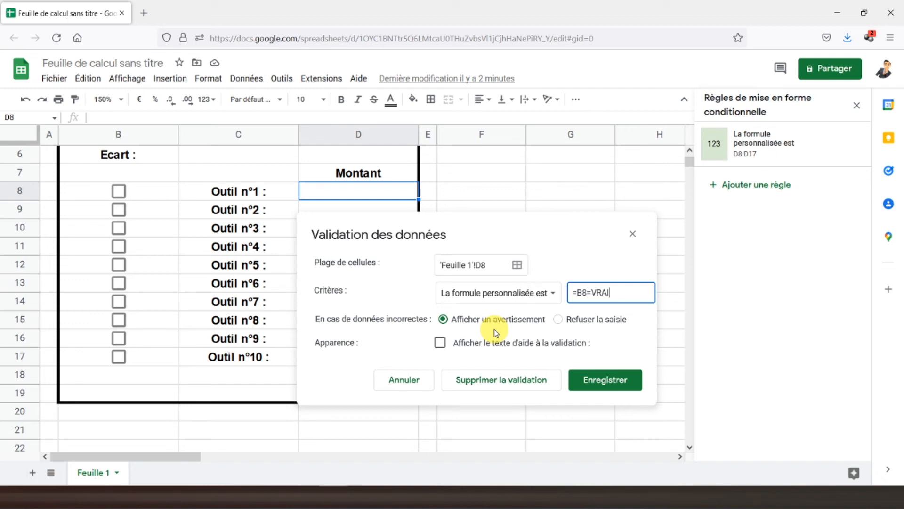
left_click(558, 320)
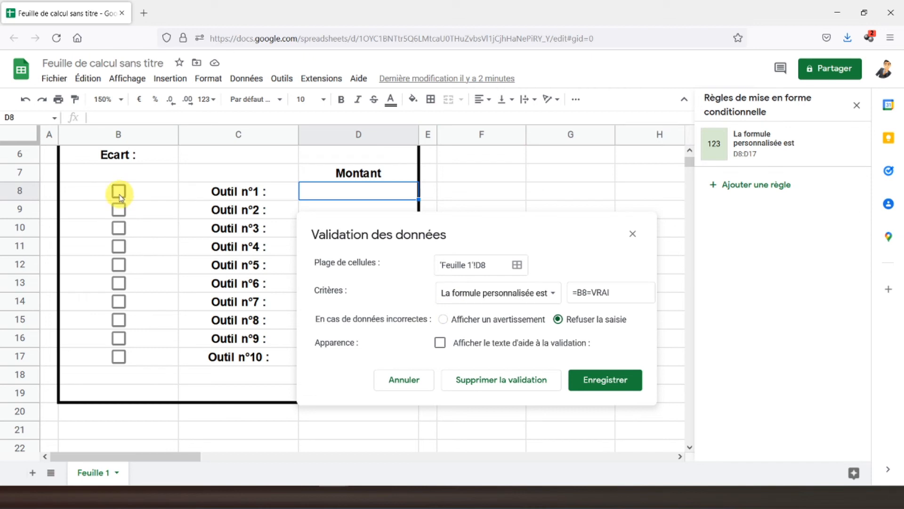
left_click(607, 381)
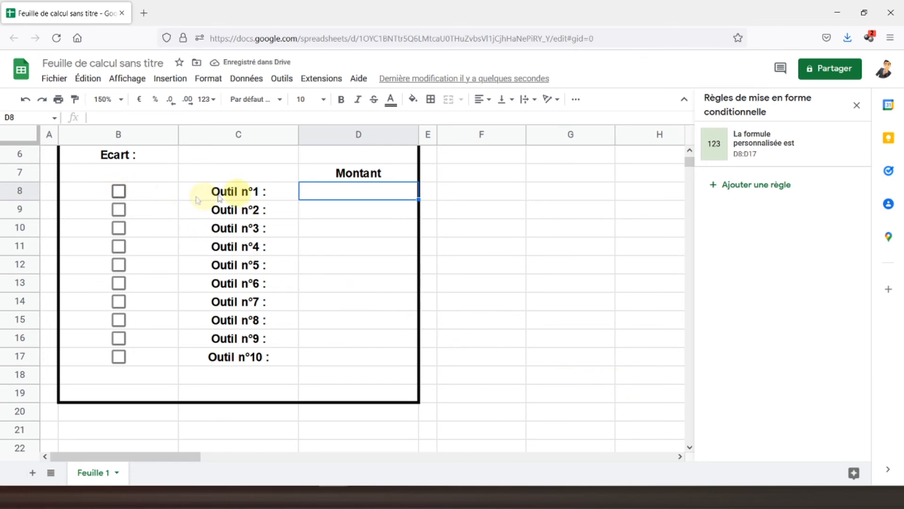
- Try to enter "p" in D8 with the checkbox in B8 cleared to test the validation
type("p")
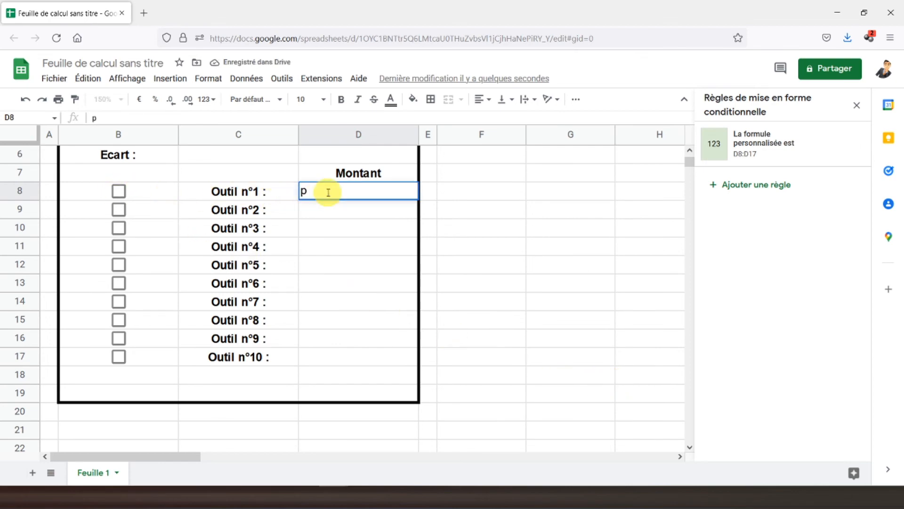
key("Return")
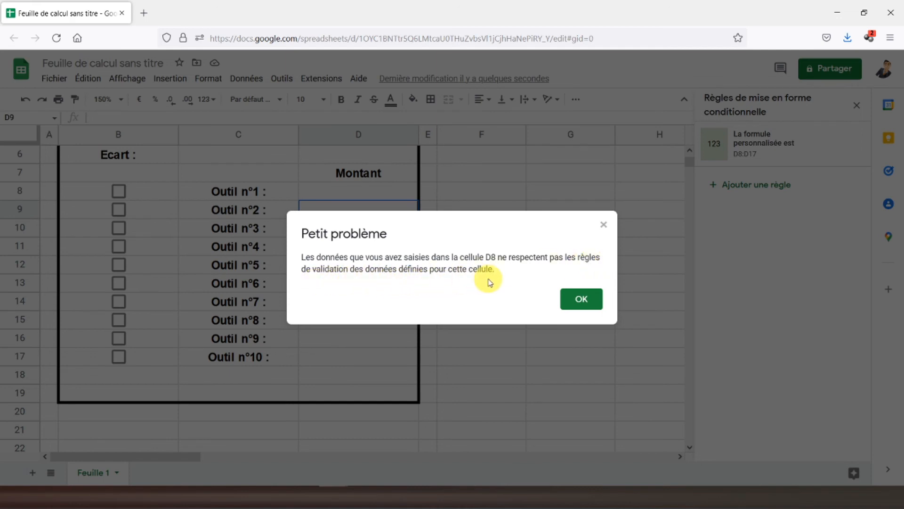
left_click(580, 300)
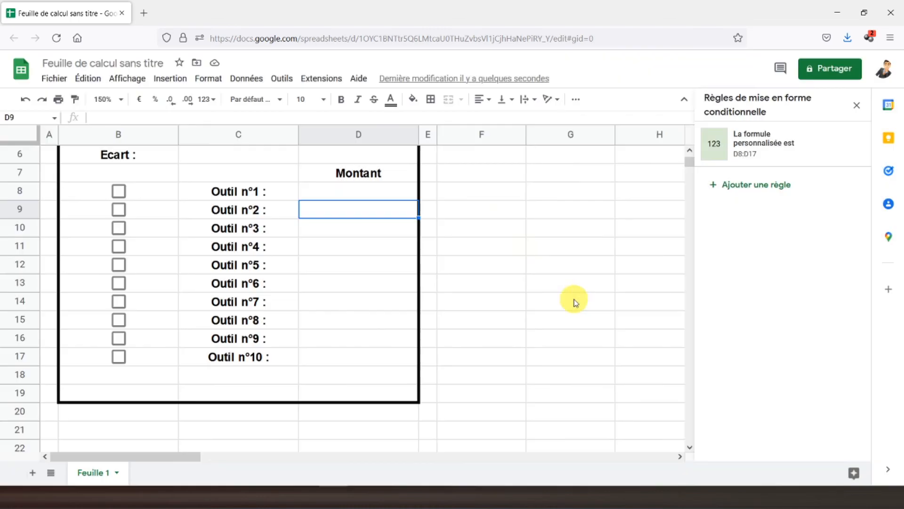
- Tick the checkbox in B8 for Outil n°1 and enter "p" in D8 to test the validation
left_click(119, 191)
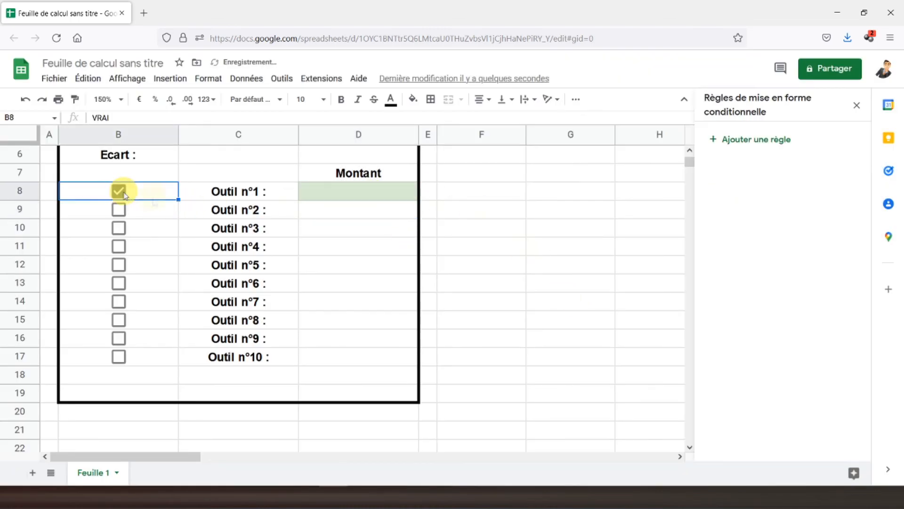
left_click(335, 193)
type("p")
key("Return")
- Replace the test entry in D8 with the amount 300
left_click(334, 190)
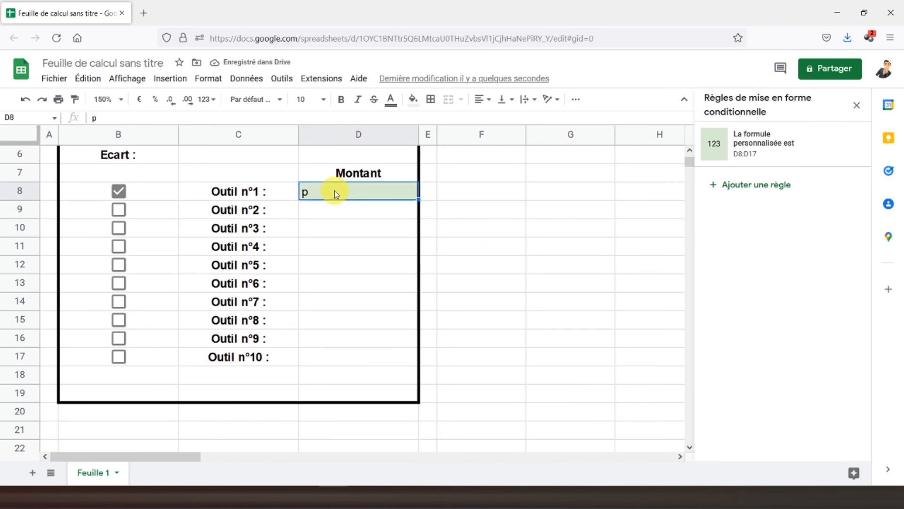
key("Delete")
type("30")
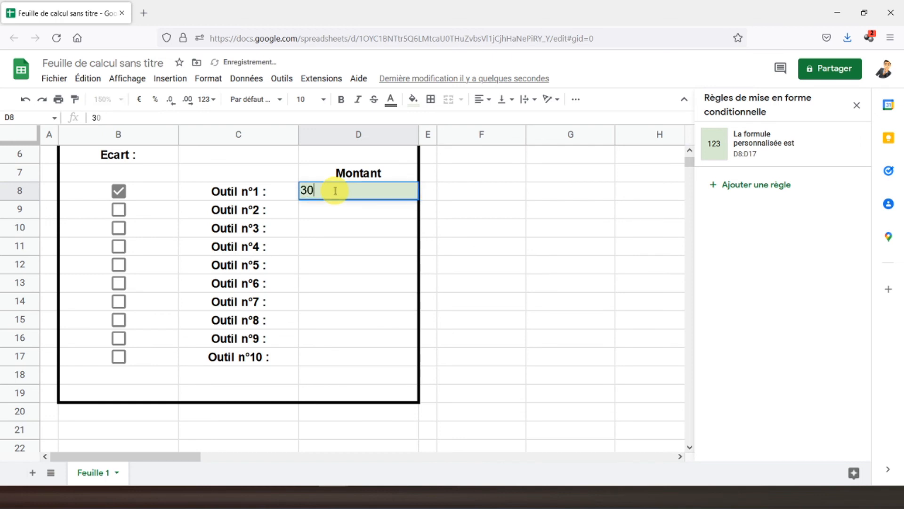
type("0")
key("Return")
- Center the amount cells D8:D17 horizontally
left_click_drag(339, 193, 340, 365)
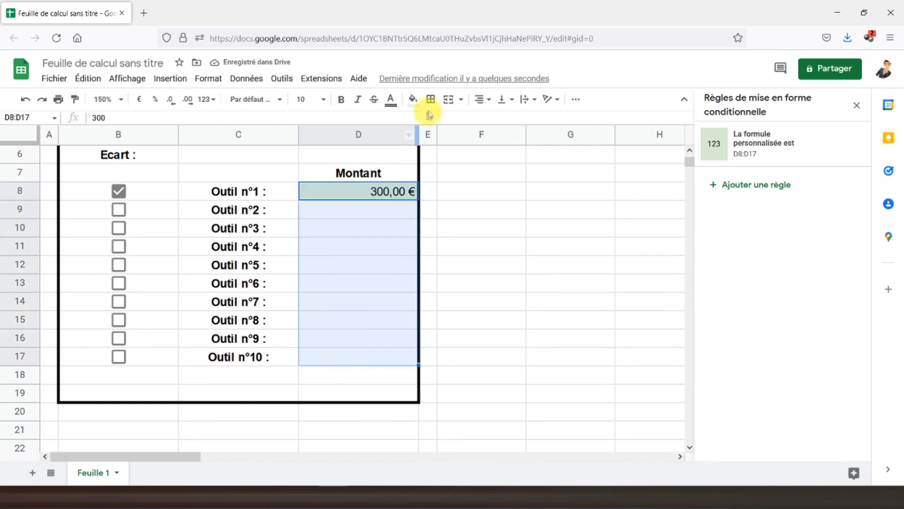
left_click(482, 99)
left_click(496, 120)
scroll(372, 259, "up", 3)
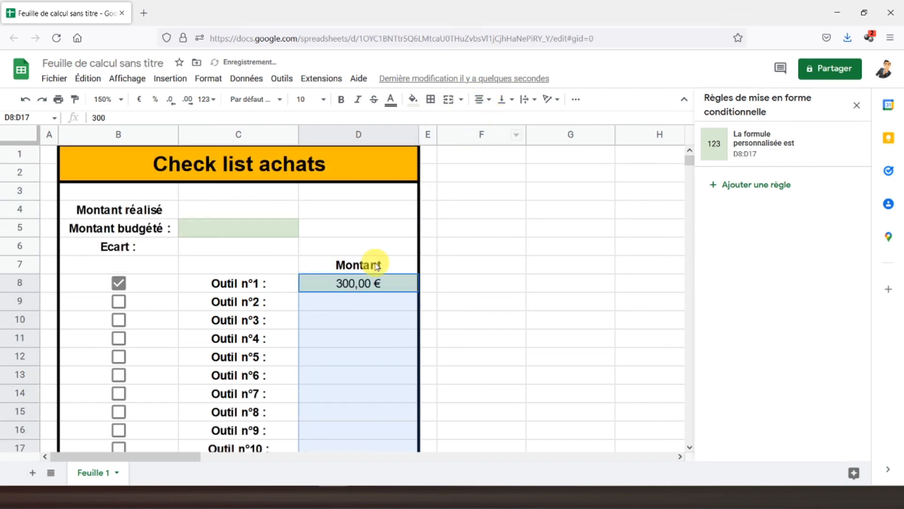
scroll(347, 284, "down", 5)
scroll(330, 194, "up", 5)
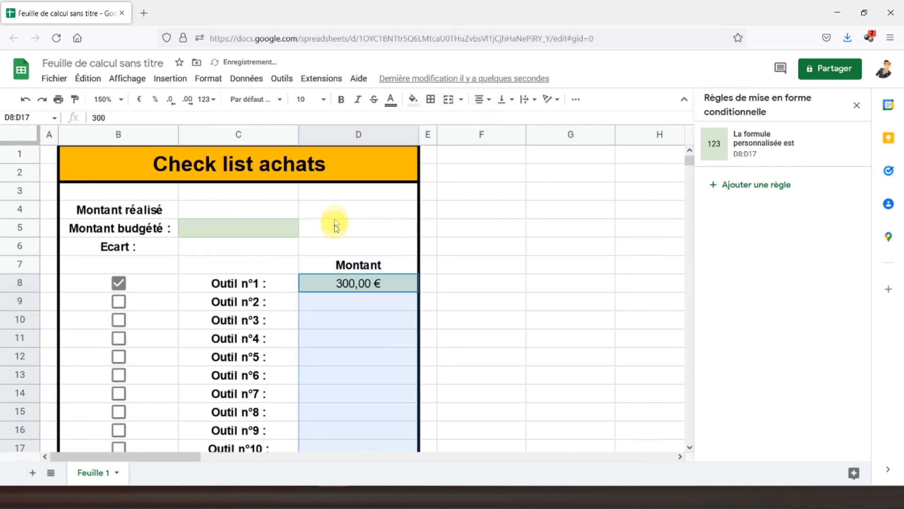
- Copy D8 with its validation rule to D9:D17, and clear the amounts from D8:D17
left_click(329, 305)
left_click(313, 282)
scroll(313, 282, "down", 3)
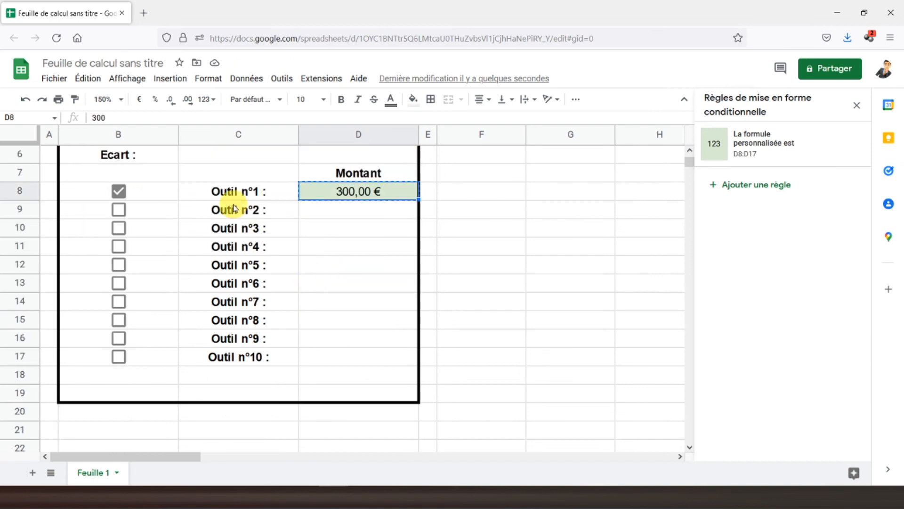
left_click_drag(321, 209, 330, 349)
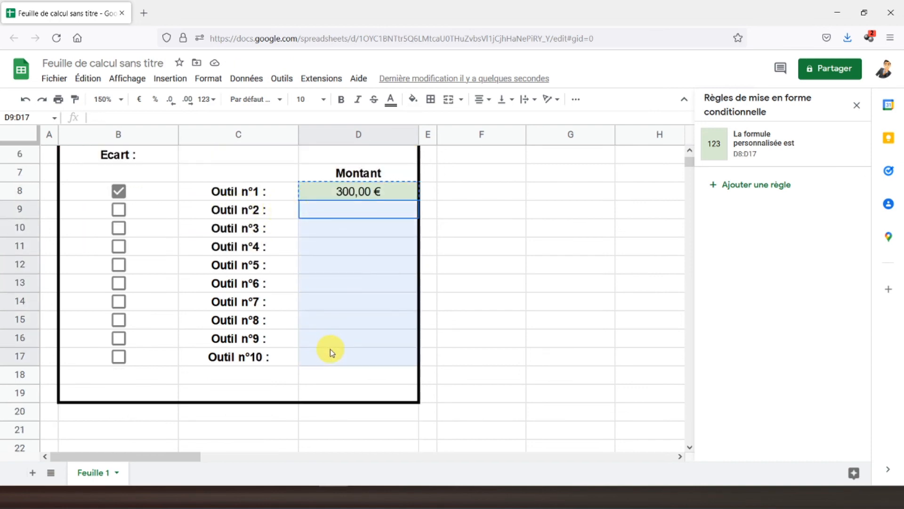
type("300,00 € 300,00 € 300,00 € 300,00 € 300,00 € 300,00 € 300,00 € 300,00 € 300,00 €")
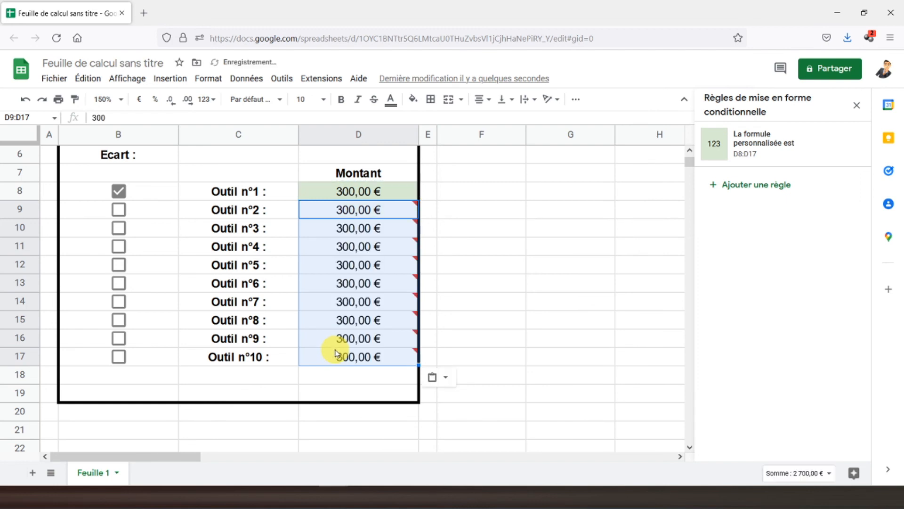
left_click_drag(348, 193, 347, 358)
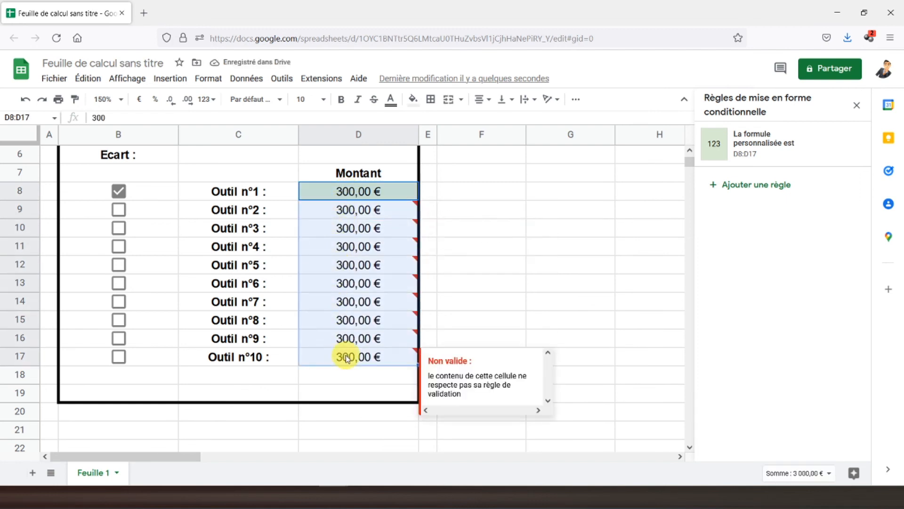
key("Delete")
- Try to enter 3 in D9 and in D12 with their checkboxes cleared to test the copied validation
left_click(343, 210)
type("3")
key("Return")
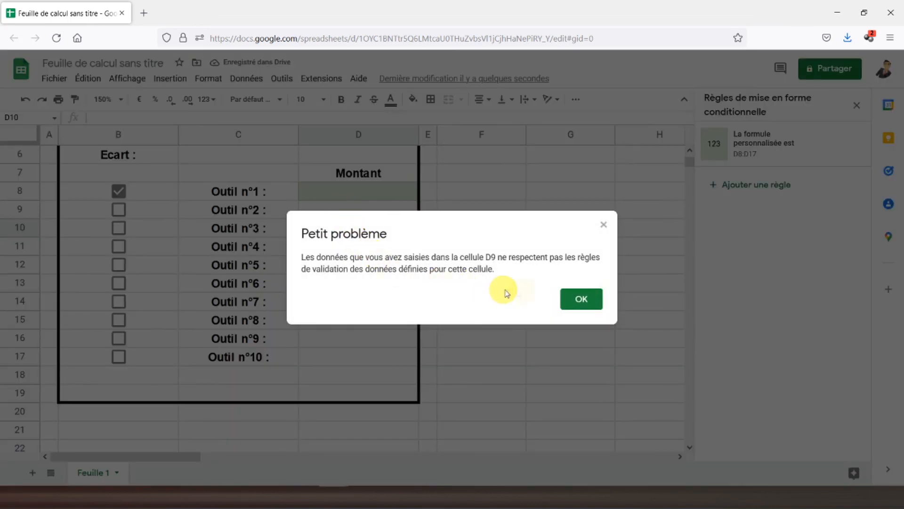
left_click(577, 299)
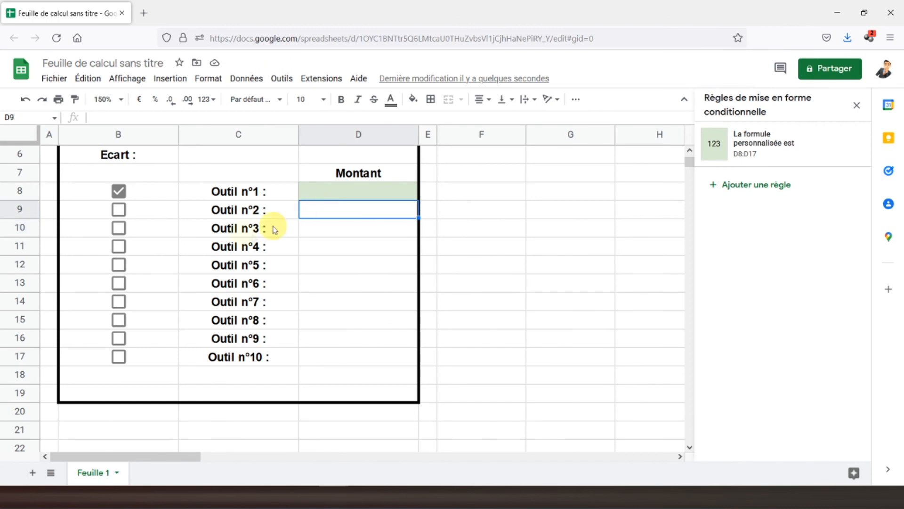
left_click(331, 266)
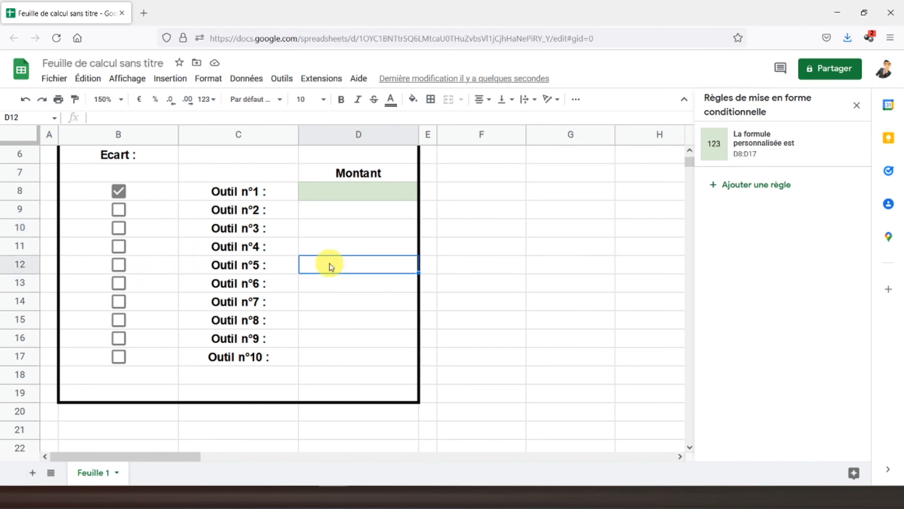
type("3")
key("Return")
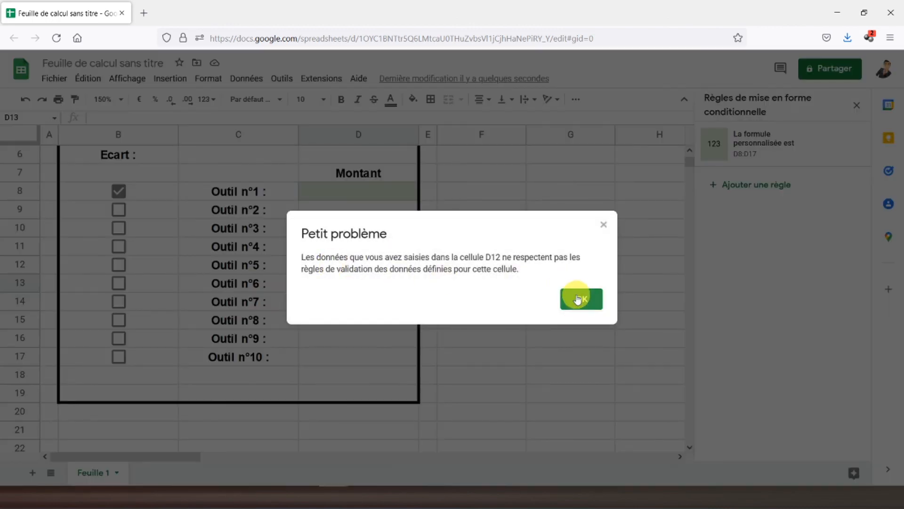
left_click(570, 299)
- Tick the checkbox for Outil n°6 in B13 and enter 300 as its amount in D13
left_click(118, 286)
left_click(328, 283)
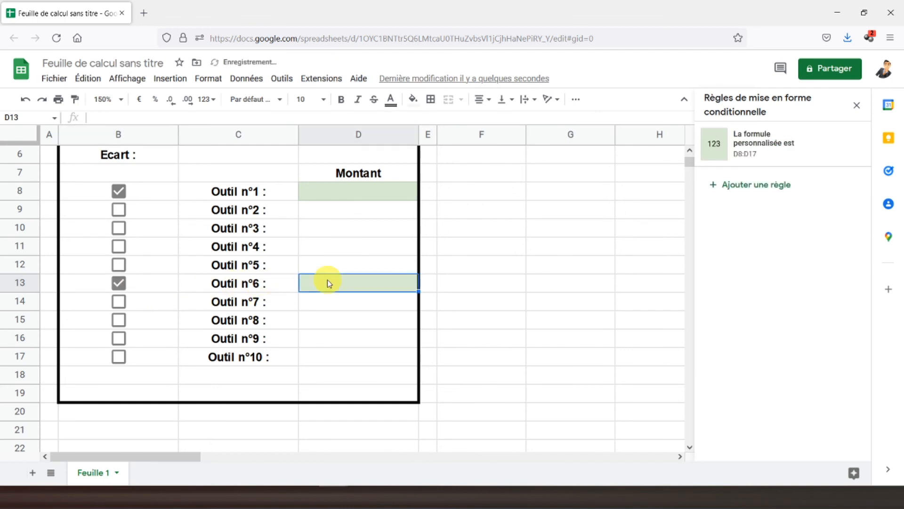
type("300")
key("Return")
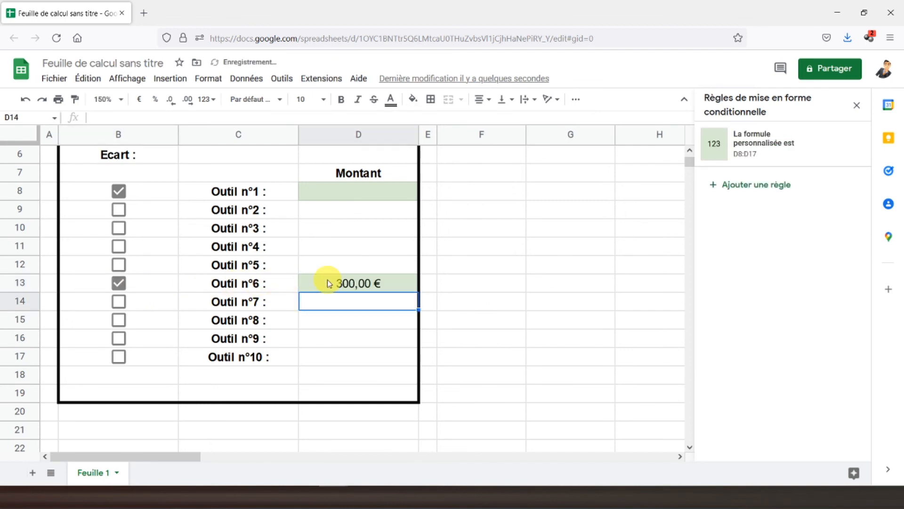
- Enter 200 as the amount for Outil n°1 in D8 and 500 as the budgeted amount in C5
scroll(327, 279, "up", 3)
left_click(340, 282)
type("200")
key("Return")
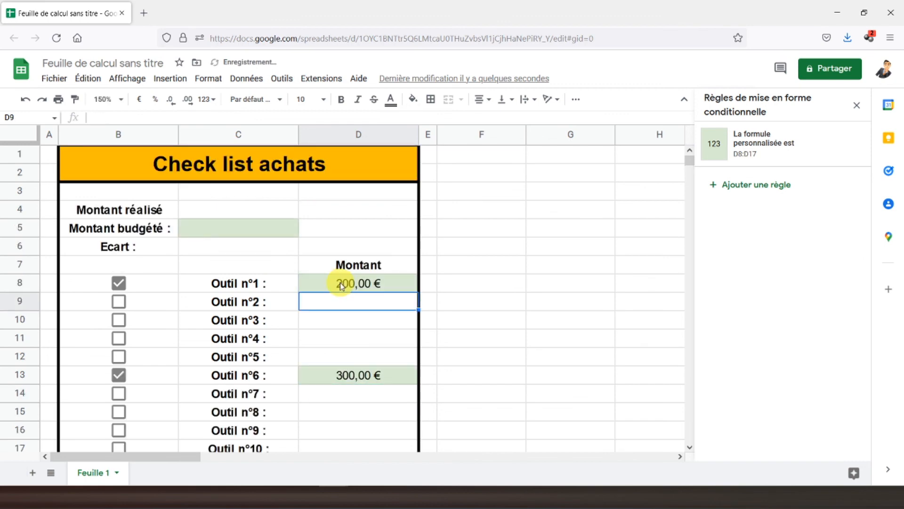
left_click(221, 230)
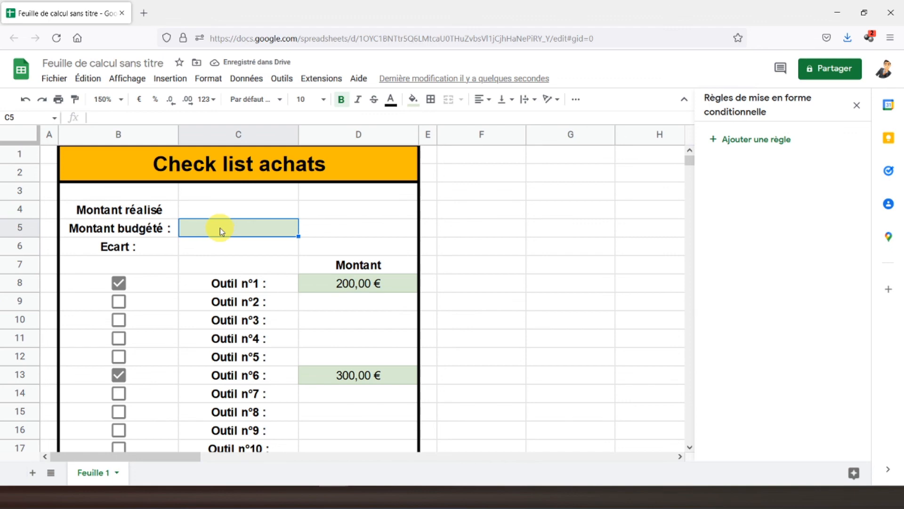
type("500")
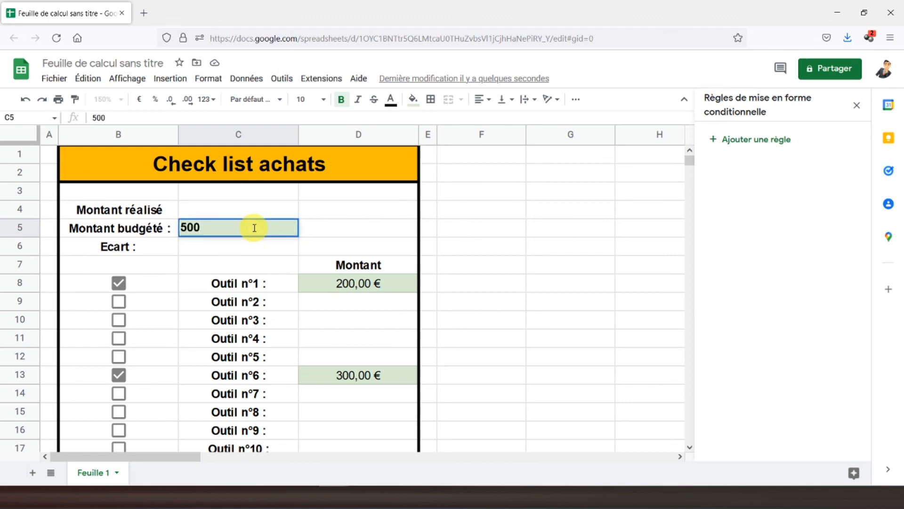
key("Return")
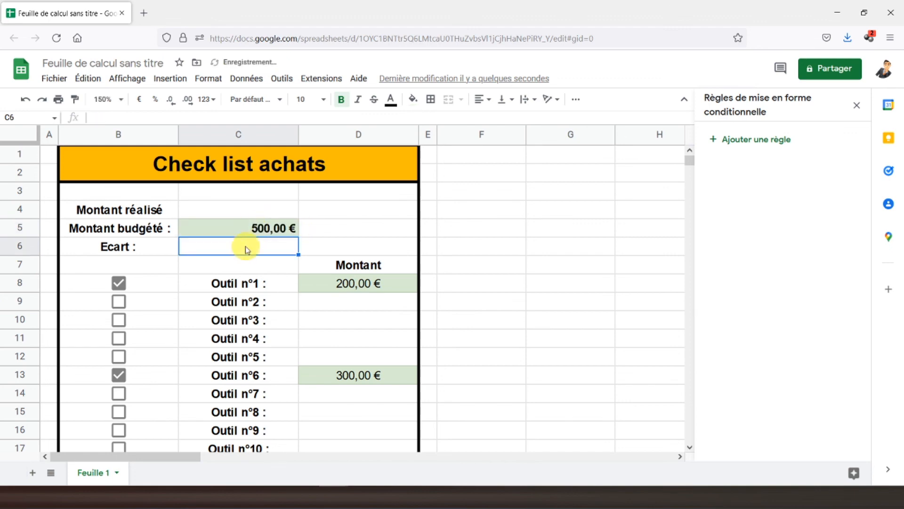
- Calculate the Montant réalisé in C4 with the formula =SOMME(D8:D17)
left_click(231, 211)
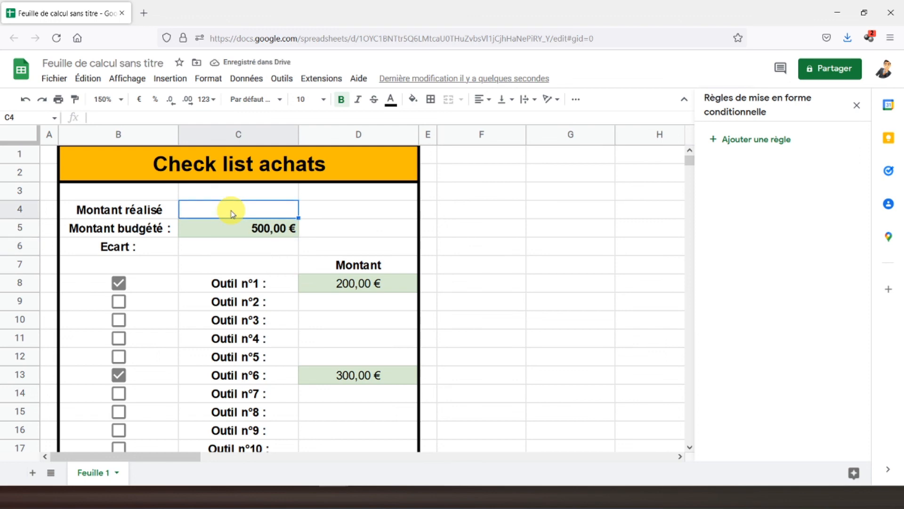
type("=somme(")
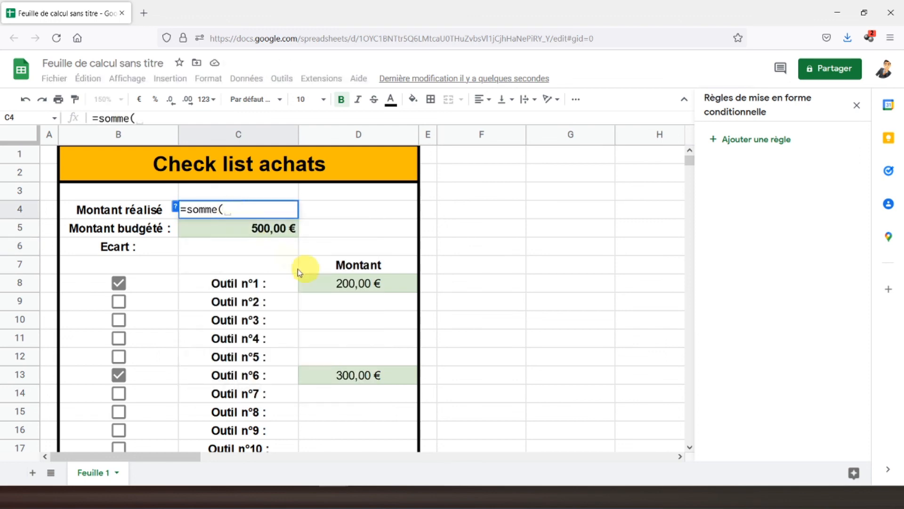
left_click_drag(343, 283, 345, 351)
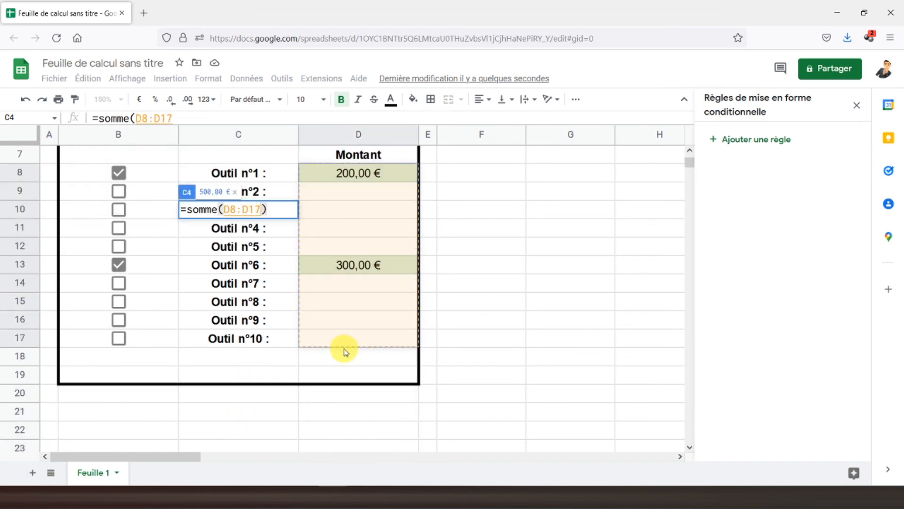
key("Return")
scroll(303, 299, "up", 2)
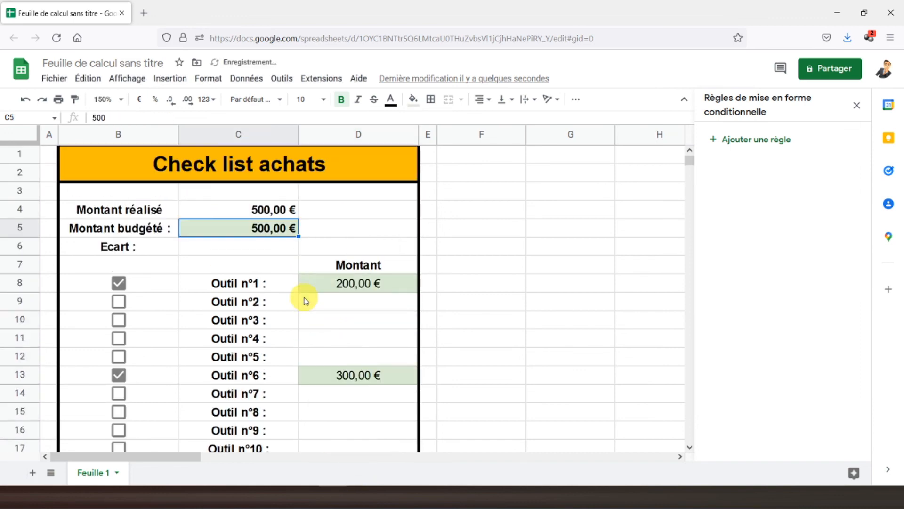
left_click(241, 212)
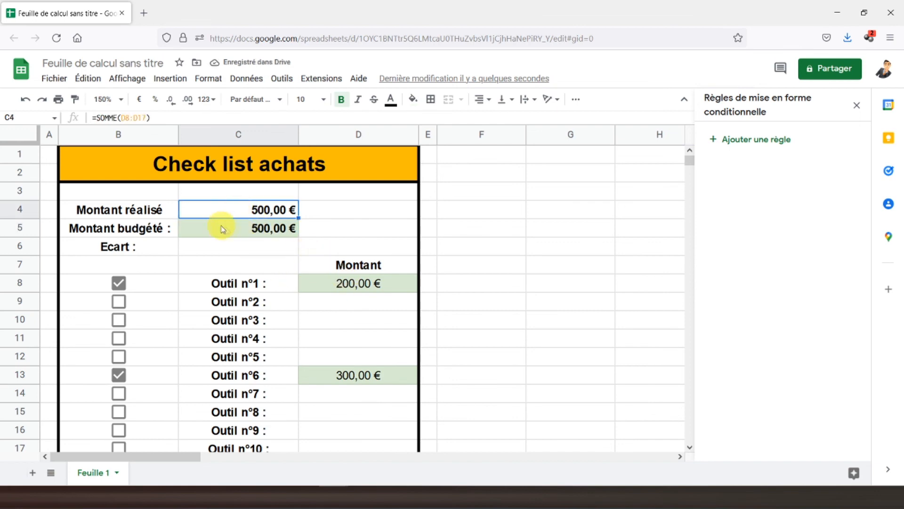
- Enter the formula =C5-C4 in C6 to calculate the Ecart
left_click(227, 229)
left_click(224, 246)
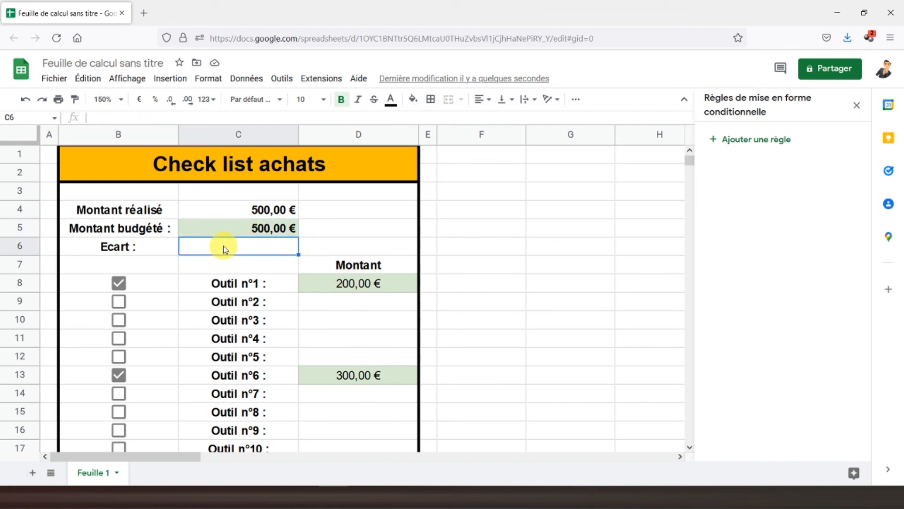
type("=")
key("Up")
type("-")
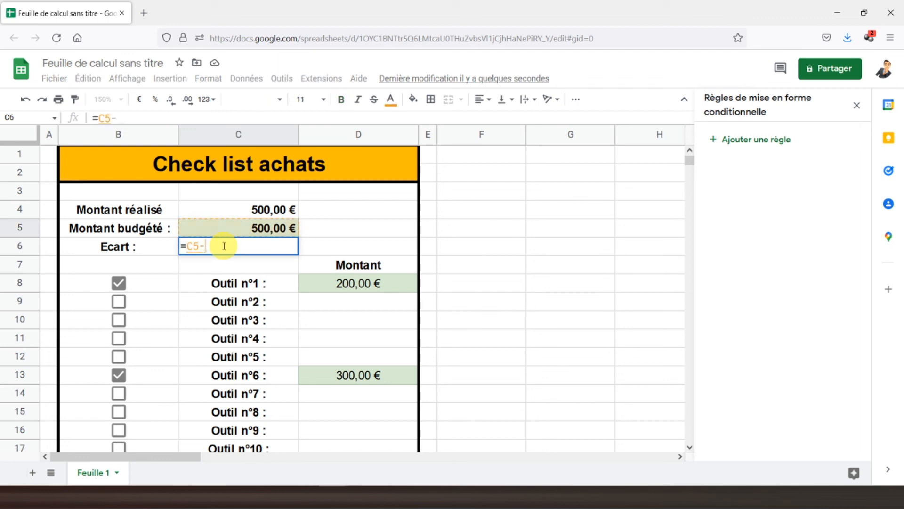
key("Up")
key("Up")
key("Return")
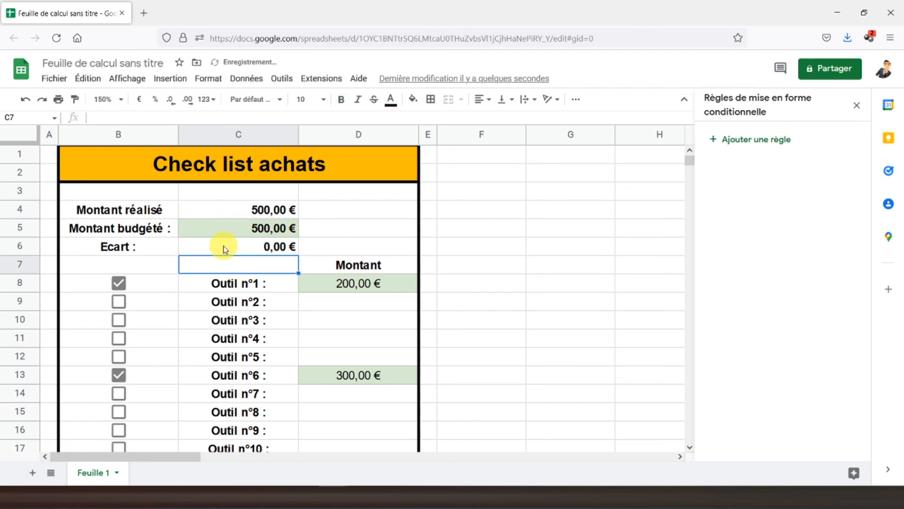
- Set the amount for Outil n°1 in D8 to 100
left_click(350, 285)
type("100")
key("Return")
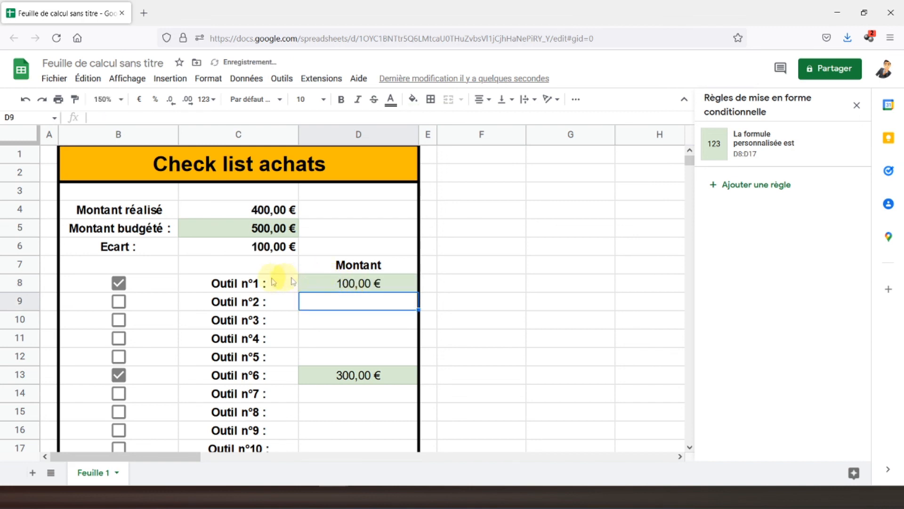
- Replace the Ecart formula in C6 with =C4-C5 so the budgeted amount is subtracted from the realised amount
left_click(245, 252)
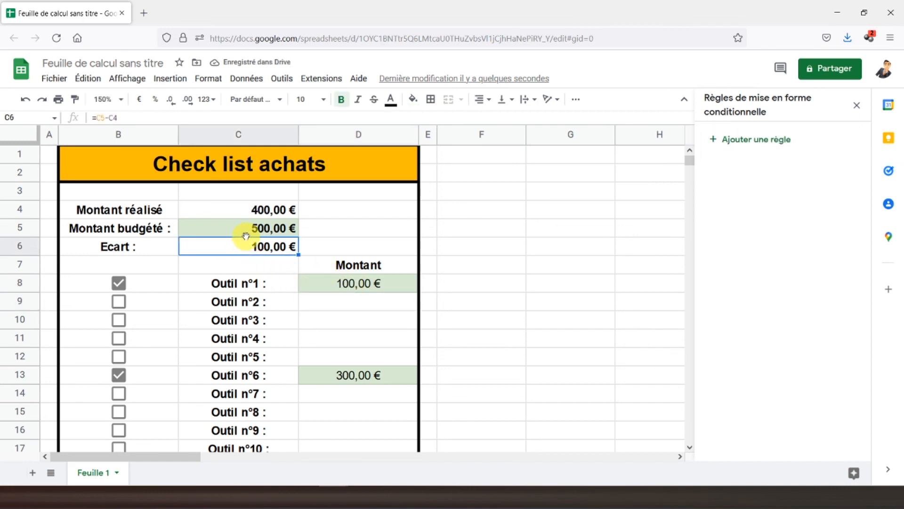
type("=C4")
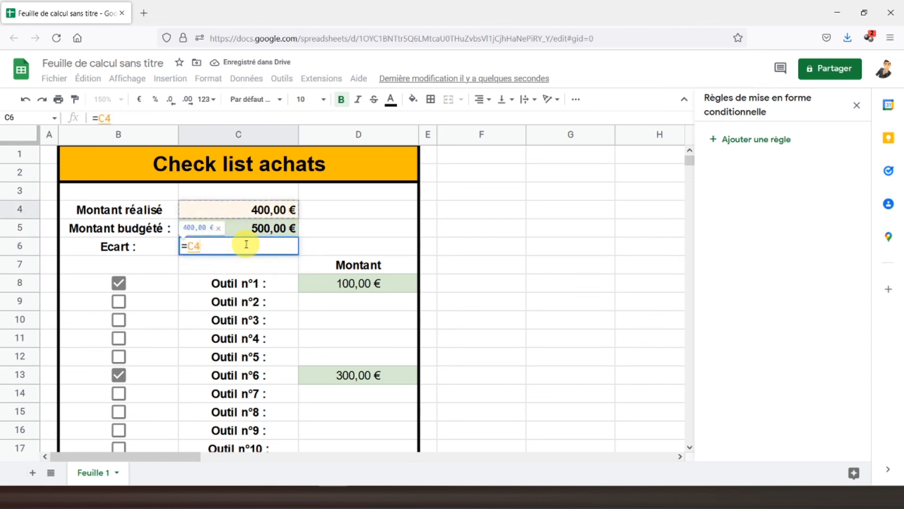
type("-C5")
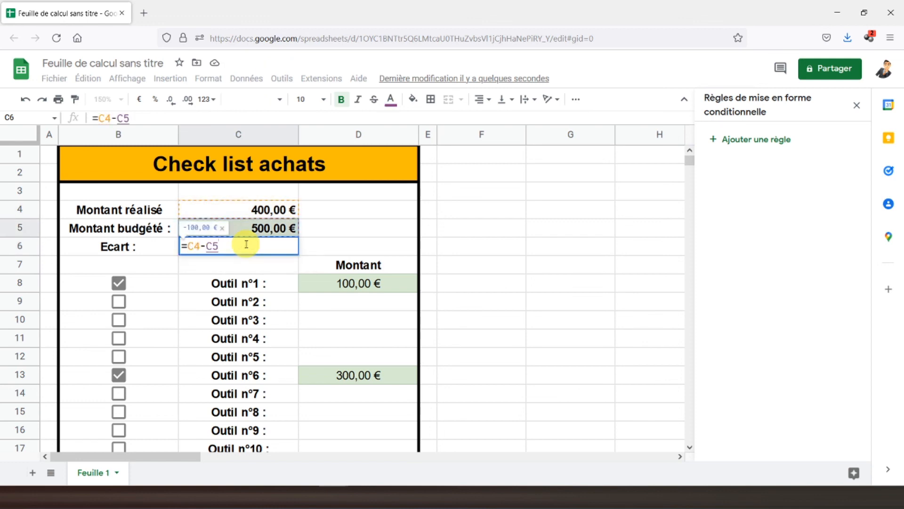
key("Return")
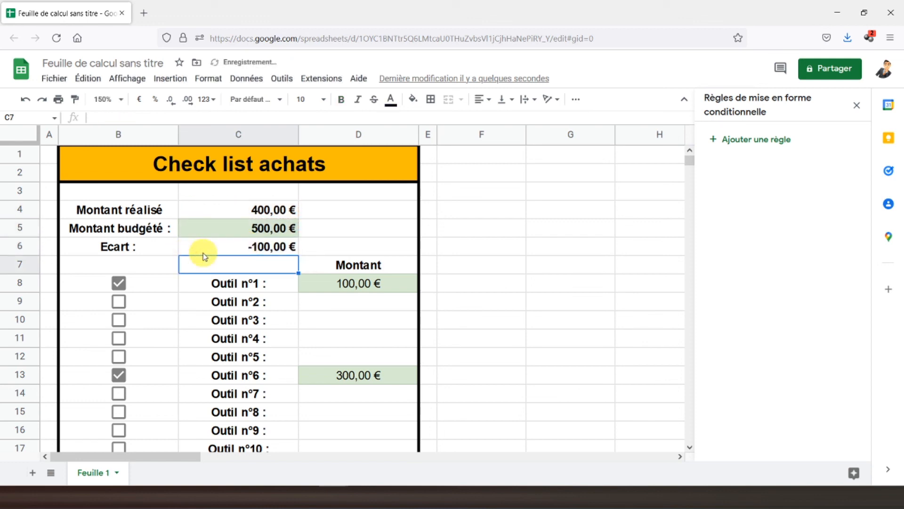
left_click(219, 213)
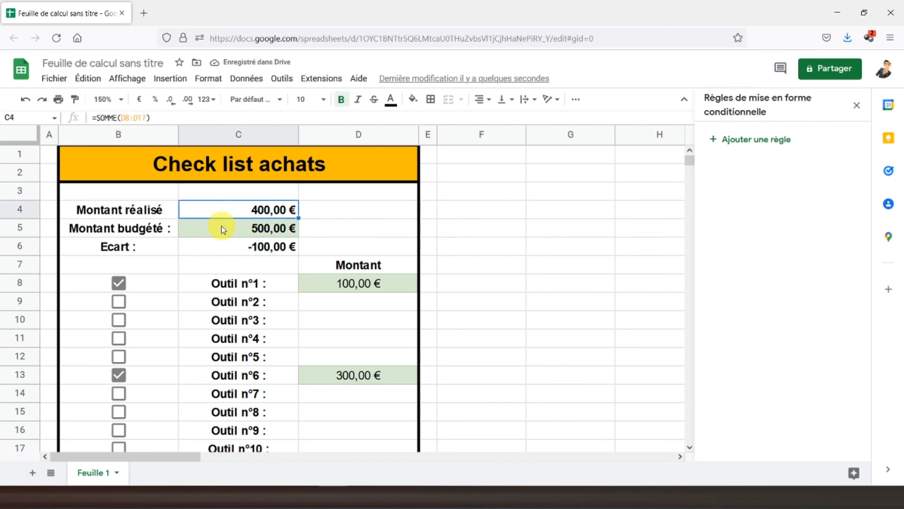
left_click(222, 226)
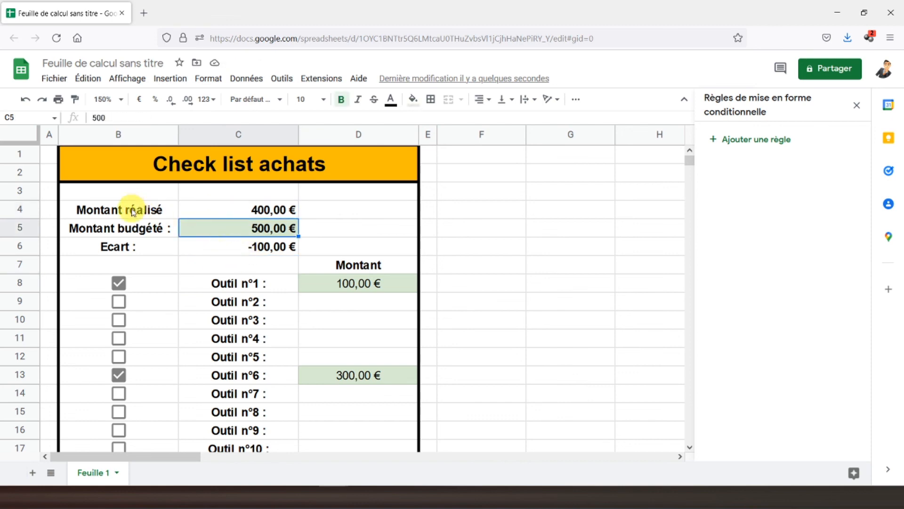
left_click(231, 249)
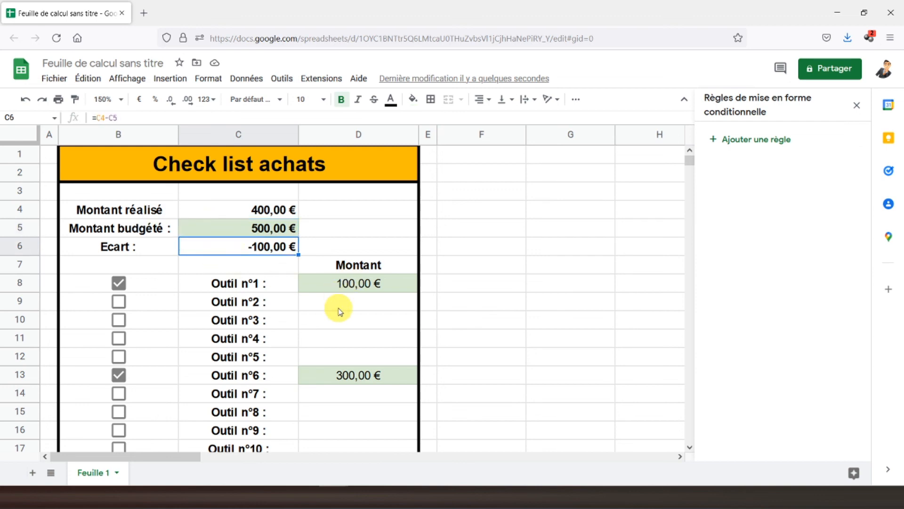
scroll(330, 301, "down", 2)
scroll(212, 273, "up", 2)
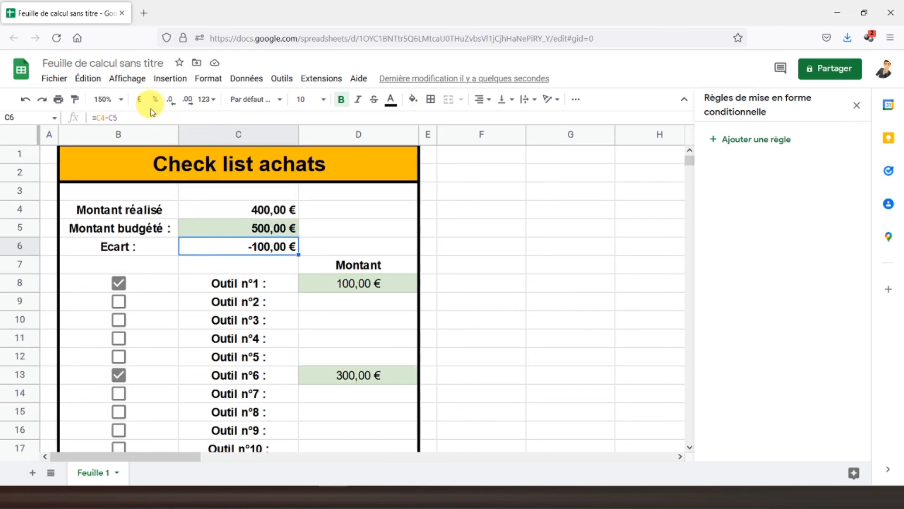
- Hide the gridlines of the sheet and select cell A1
left_click(127, 78)
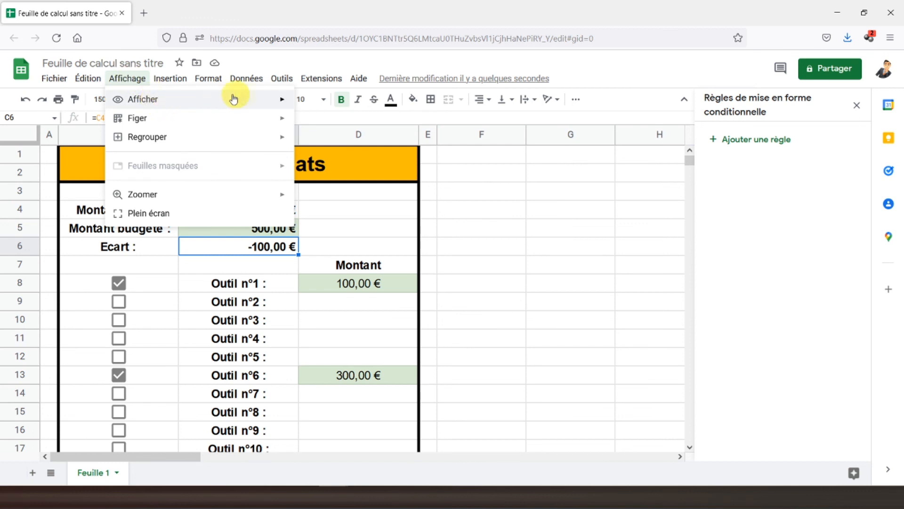
mouse_move(234, 99)
left_click(325, 121)
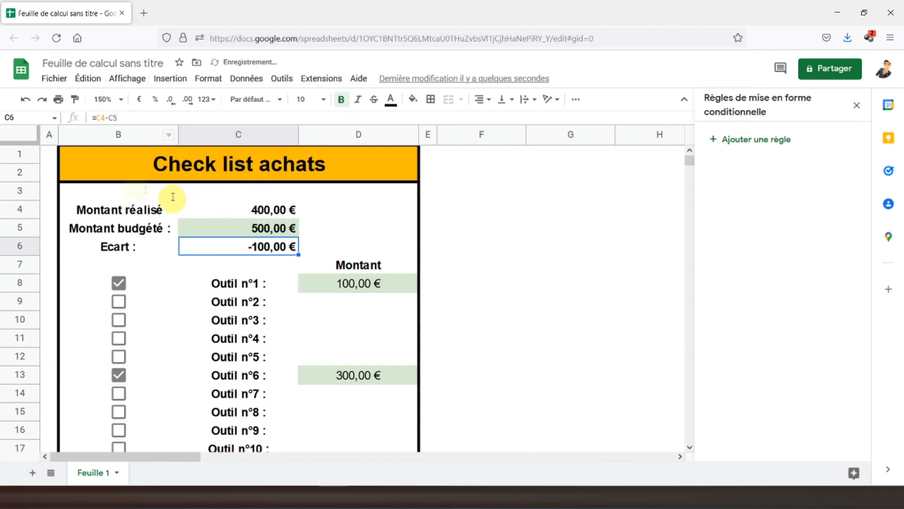
left_click(49, 155)
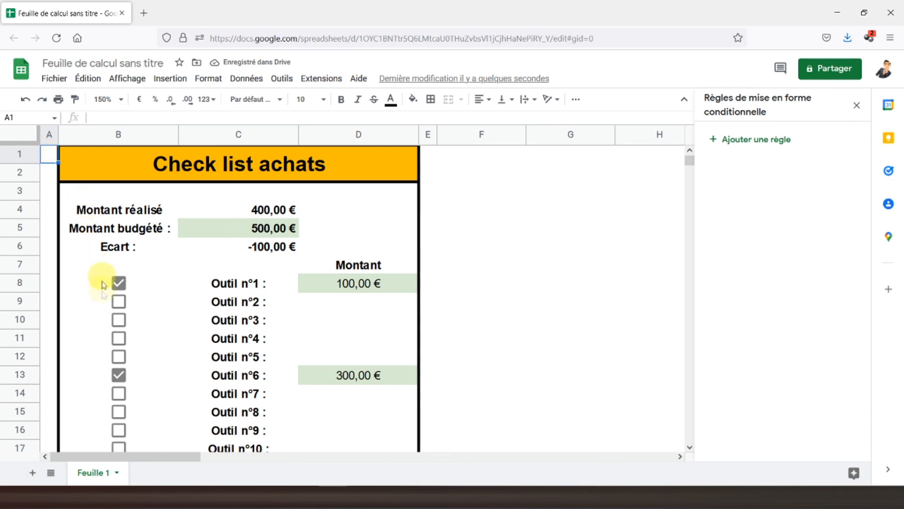
- Tick and clear the checkboxes for Outil n°3 and Outil n°9 to test the conditional formatting, and select the title cell
left_click(118, 320)
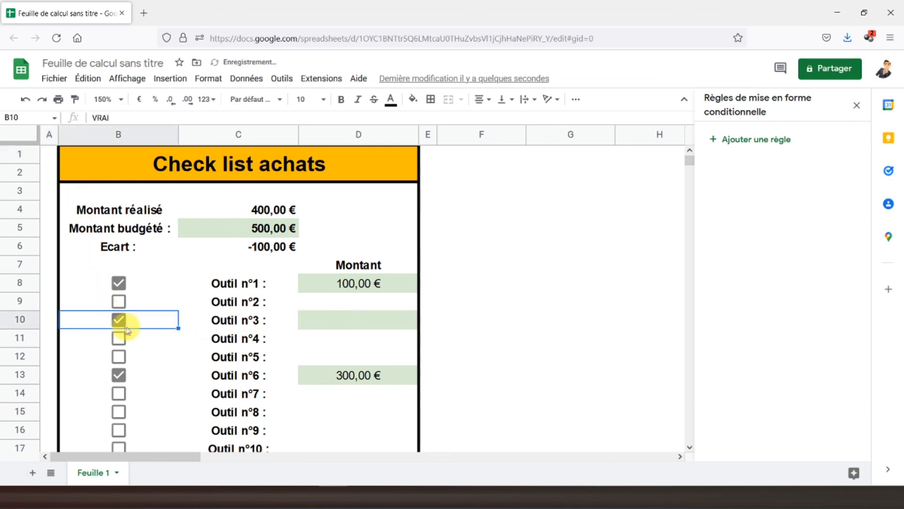
left_click(119, 320)
scroll(118, 321, "down", 2)
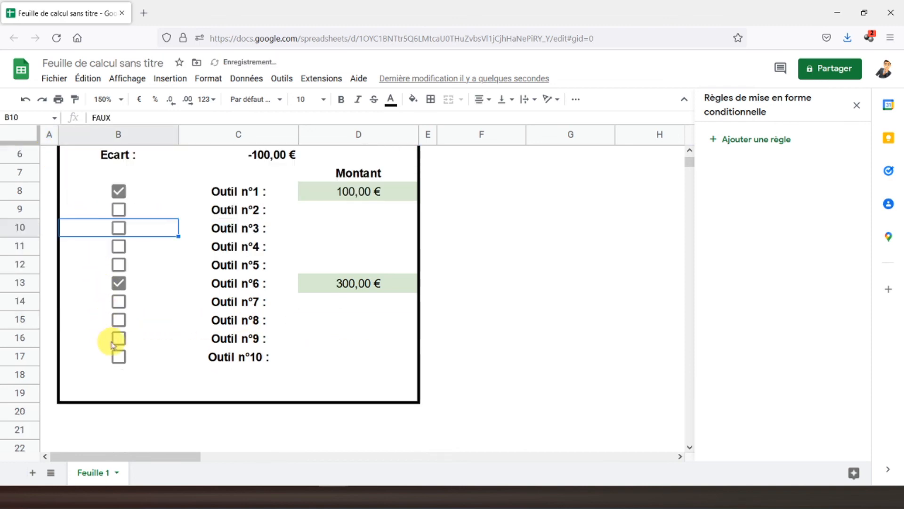
left_click(118, 337)
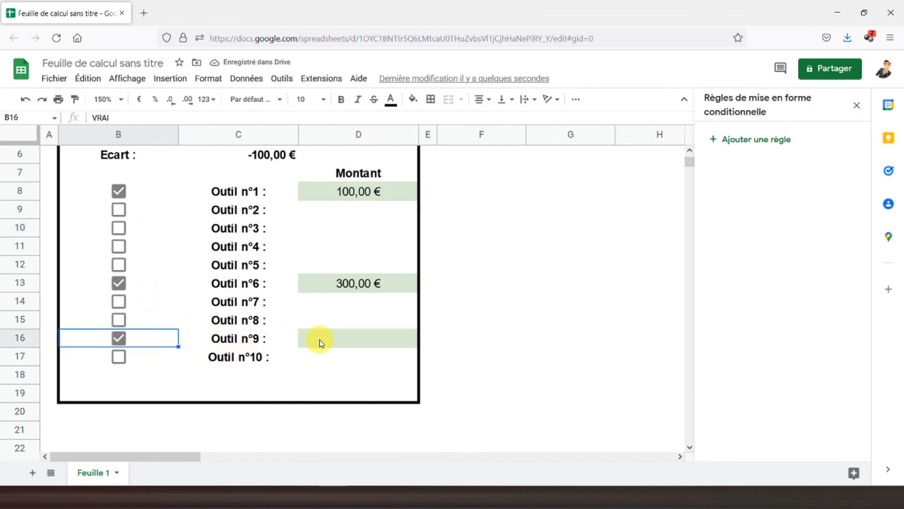
left_click(118, 339)
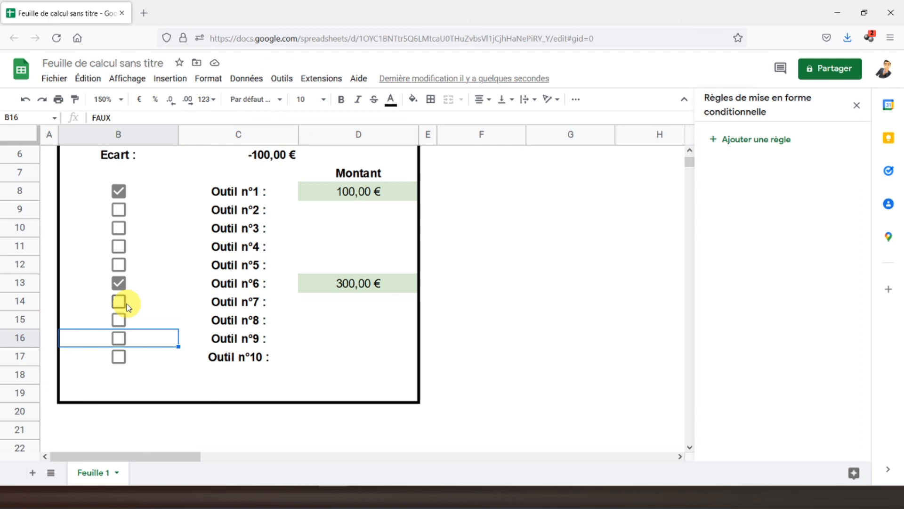
scroll(122, 304, "up", 3)
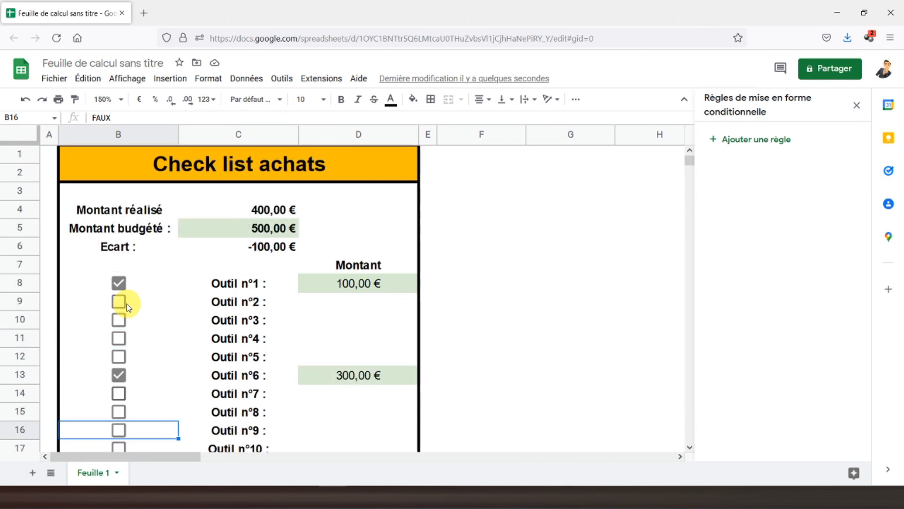
left_click(122, 163)
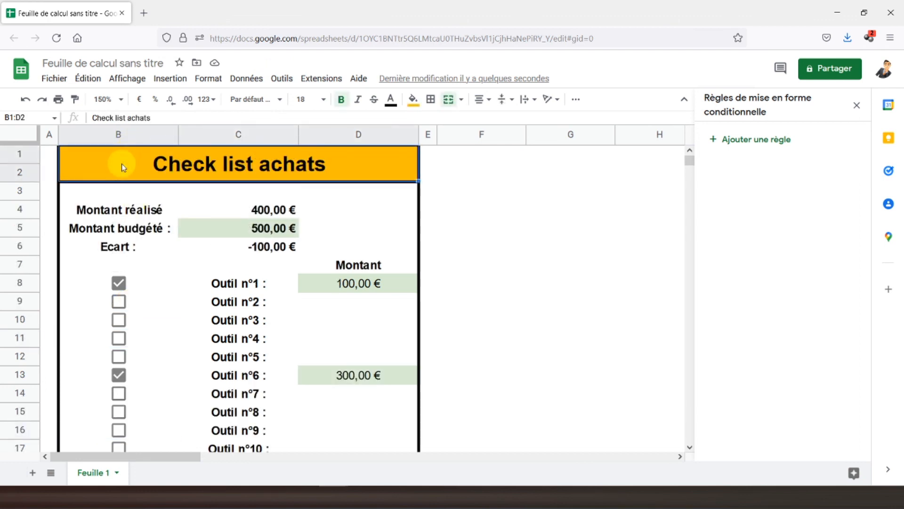